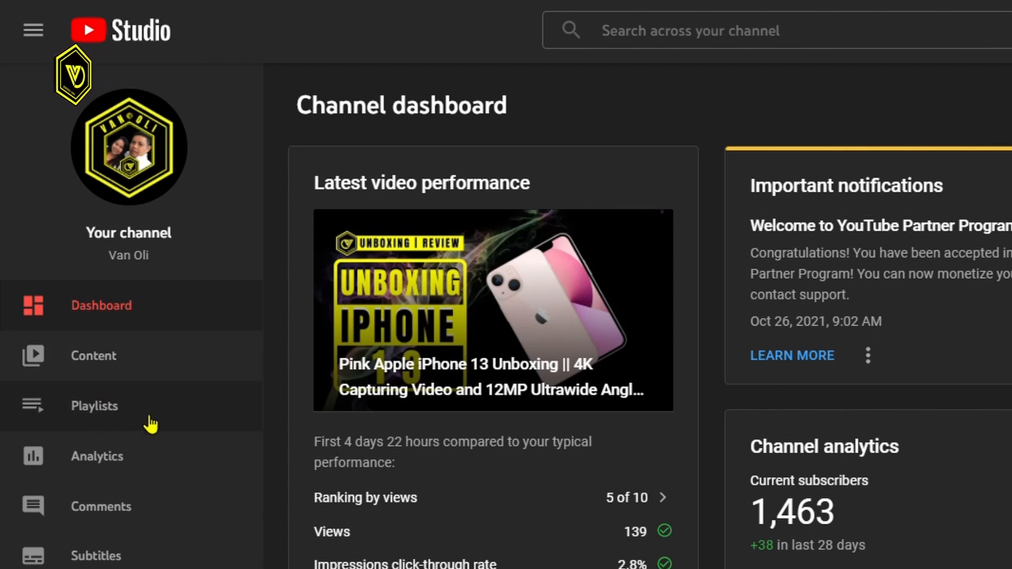
Create a new public channel playlist titled "Van Oli Super Chatters"
{"action": "left_click", "coordinate": [104, 409]}
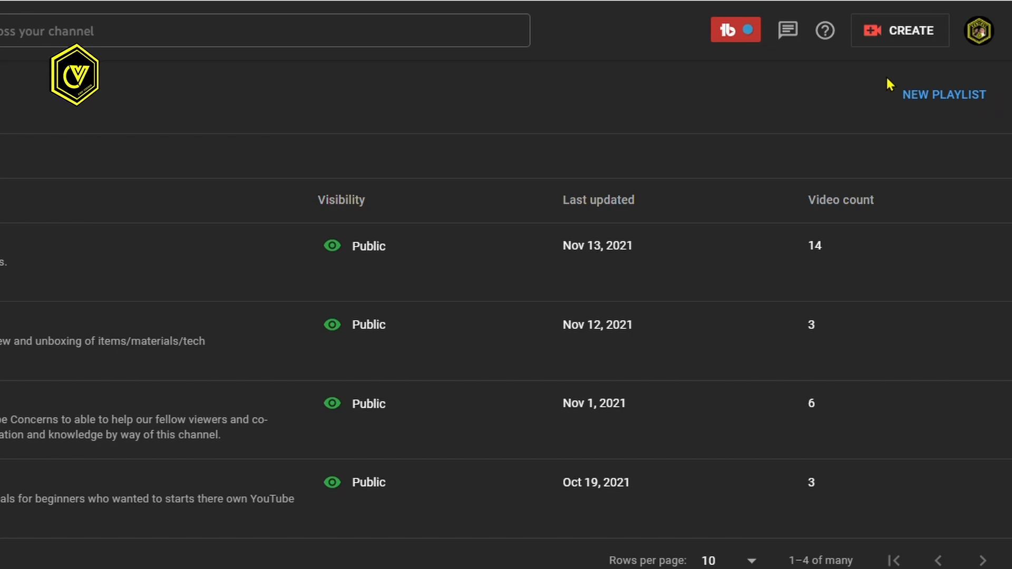
{"action": "left_click", "coordinate": [945, 100]}
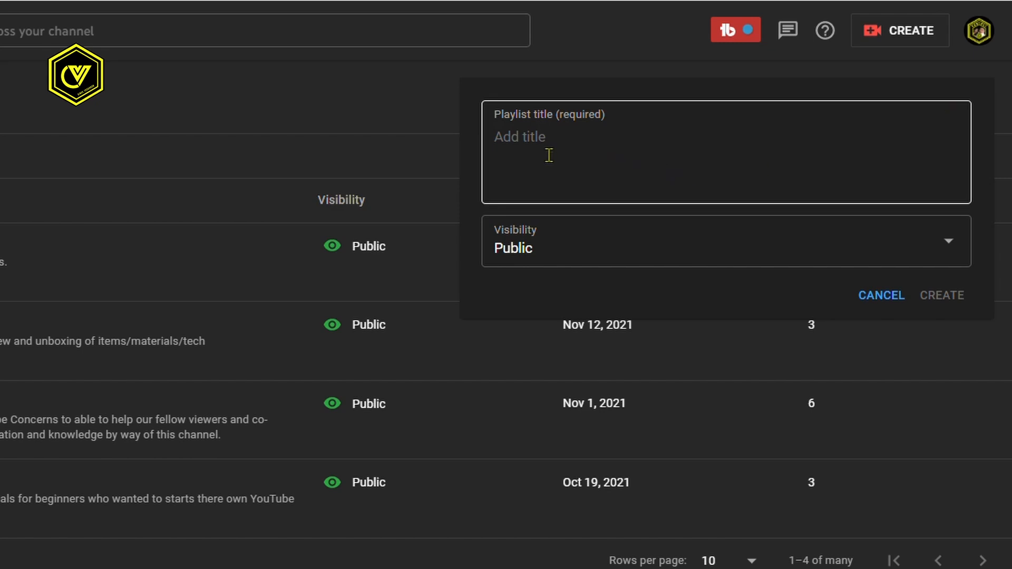
{"action": "left_click", "coordinate": [511, 152]}
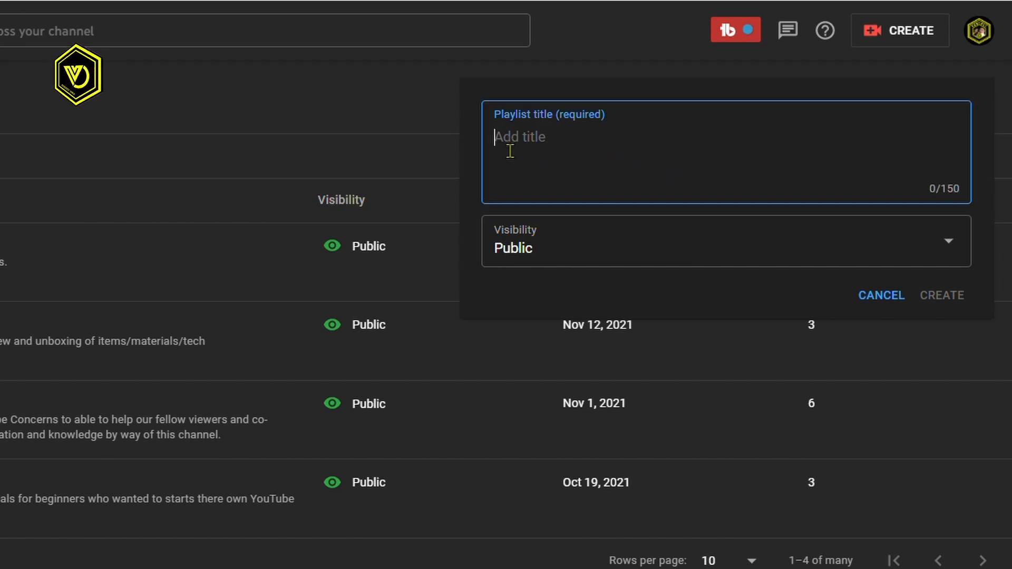
{"action": "type", "text": "Van O"}
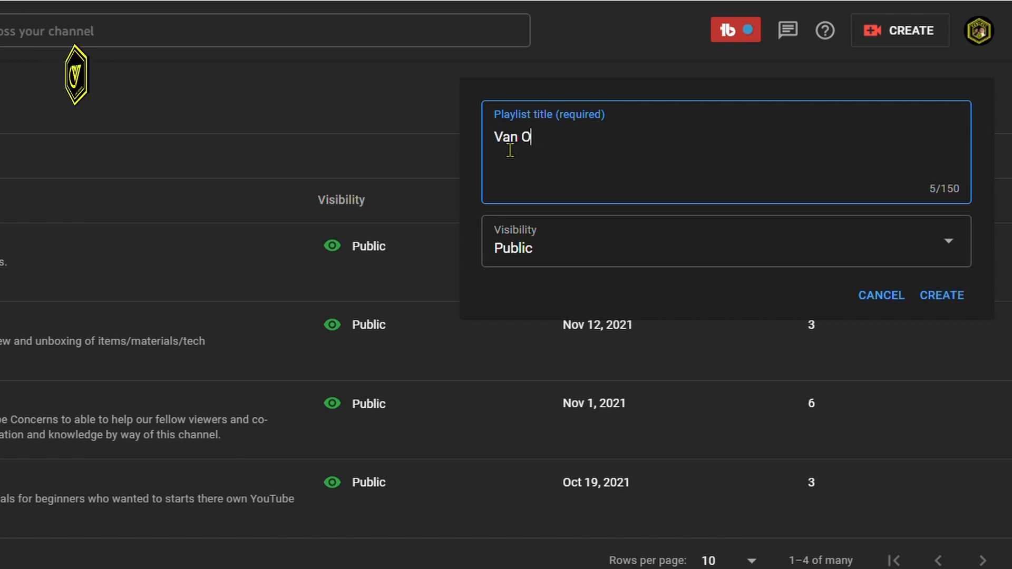
{"action": "type", "text": "li Sup"}
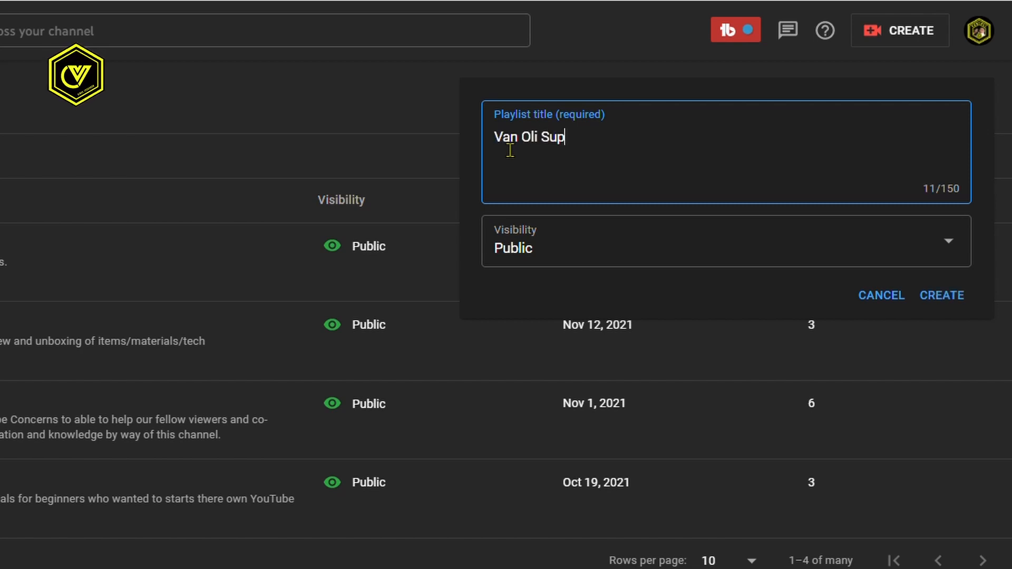
{"action": "type", "text": "er Chatters"}
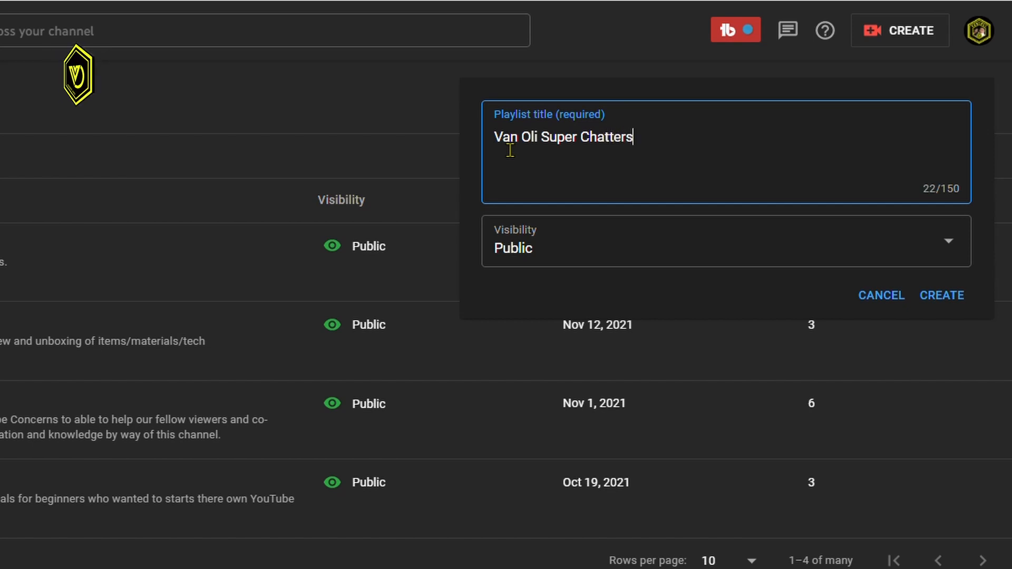
{"action": "left_click", "coordinate": [526, 253]}
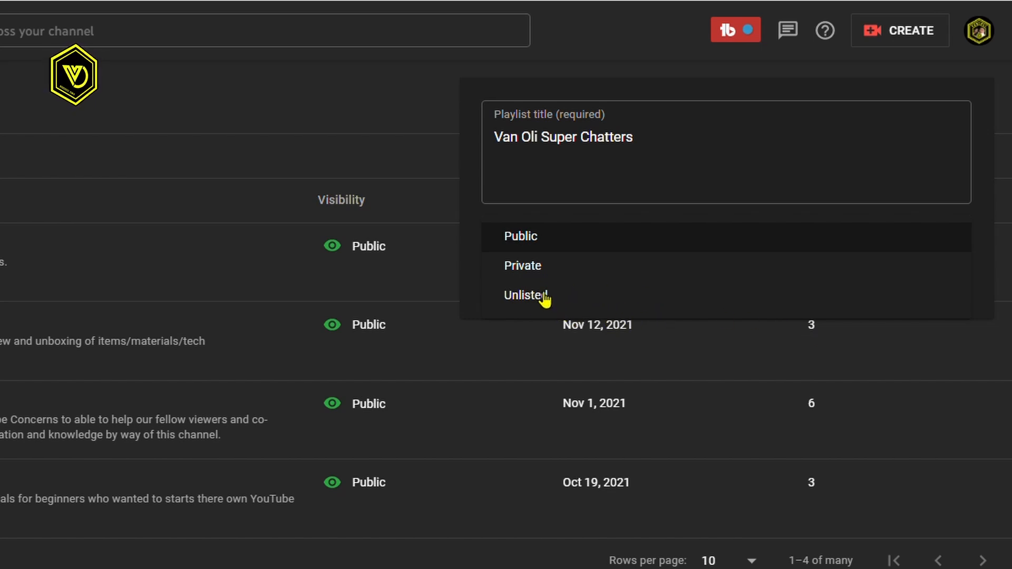
{"action": "left_click", "coordinate": [522, 237]}
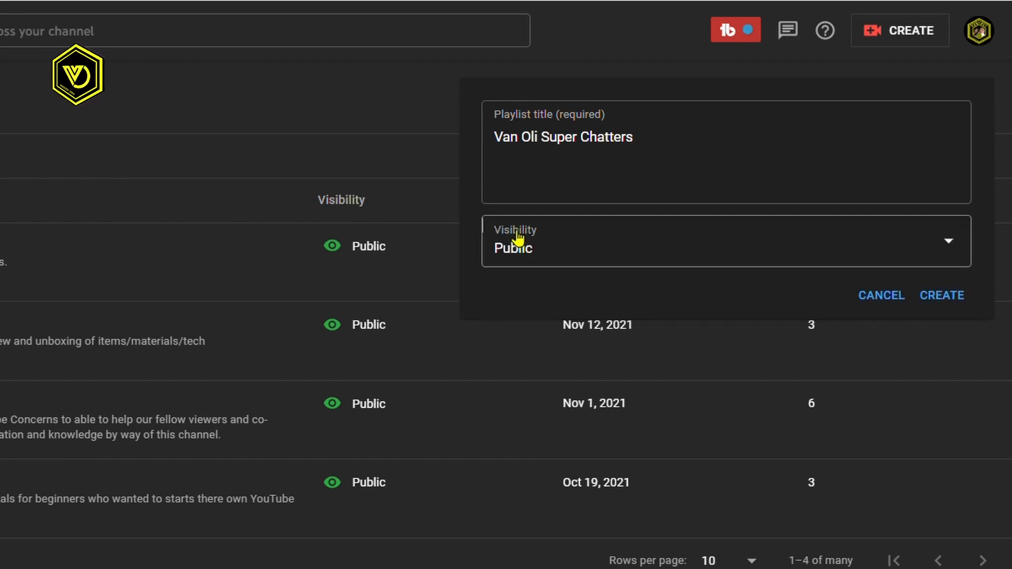
{"action": "left_click", "coordinate": [959, 302]}
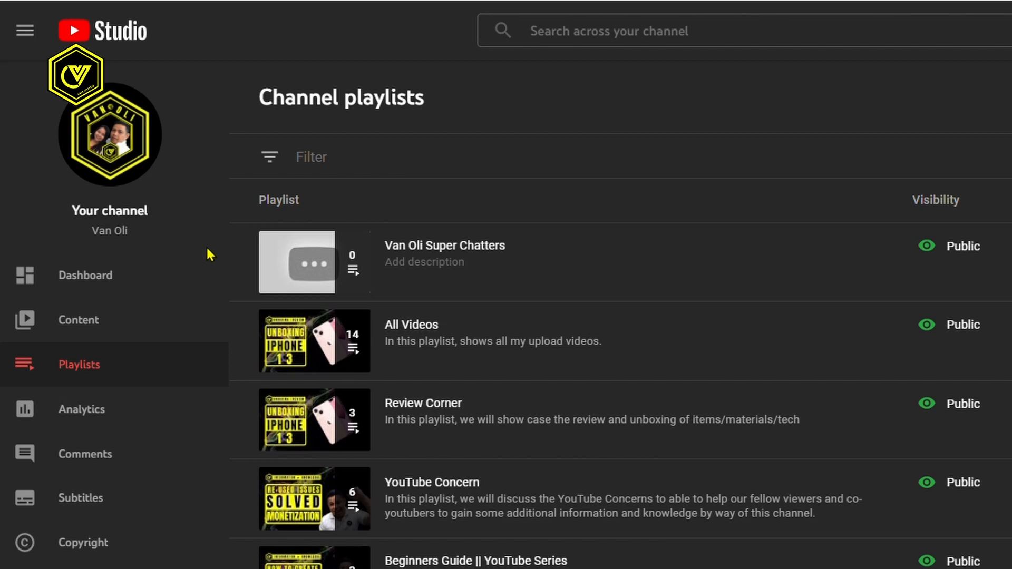
Open the new Van Oli Super Chatters playlist for editing and rename it "Van Oli Super Chatters Playlist"
{"action": "mouse_move", "coordinate": [346, 371]}
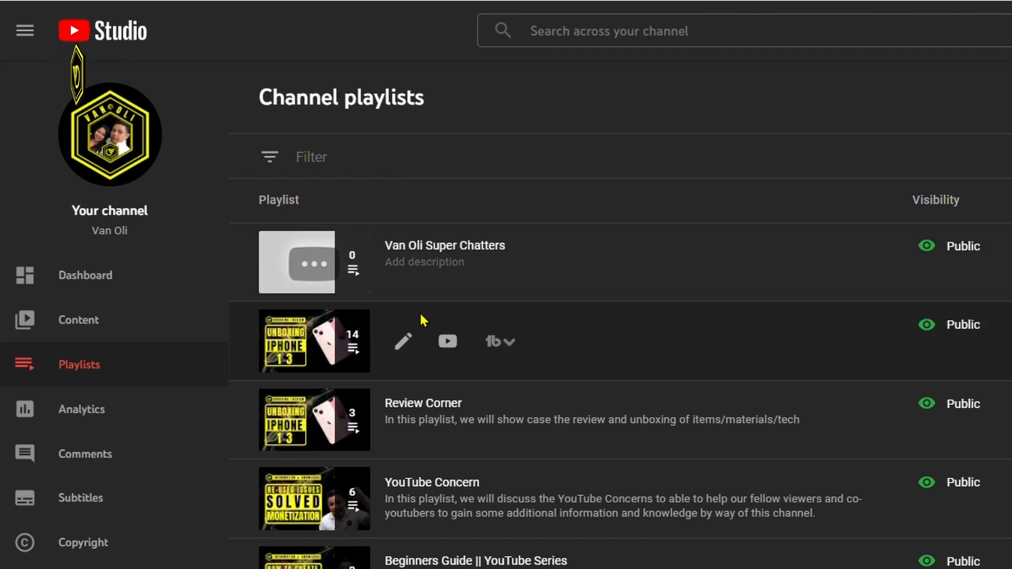
{"action": "mouse_move", "coordinate": [401, 294]}
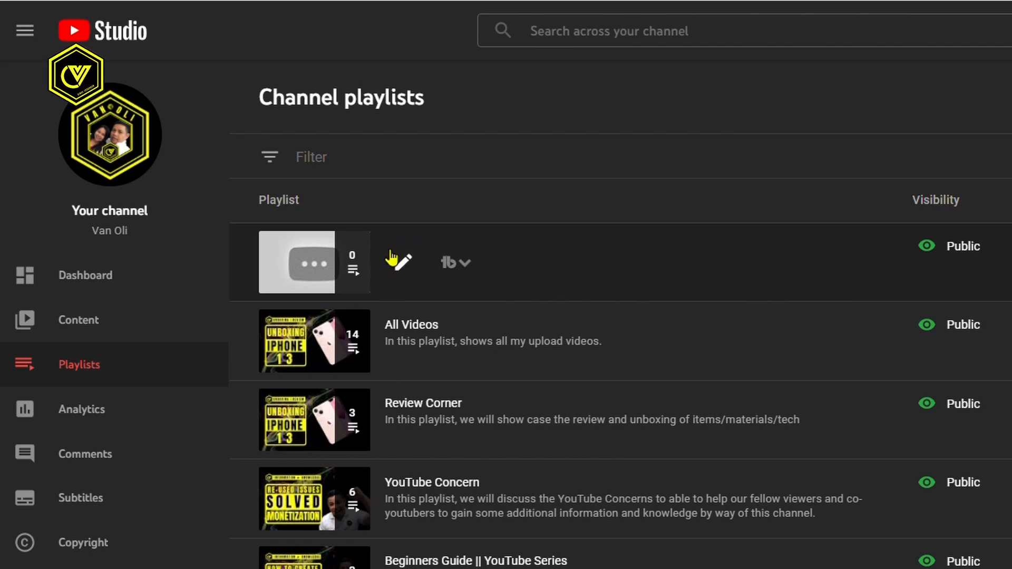
{"action": "left_click", "coordinate": [413, 263]}
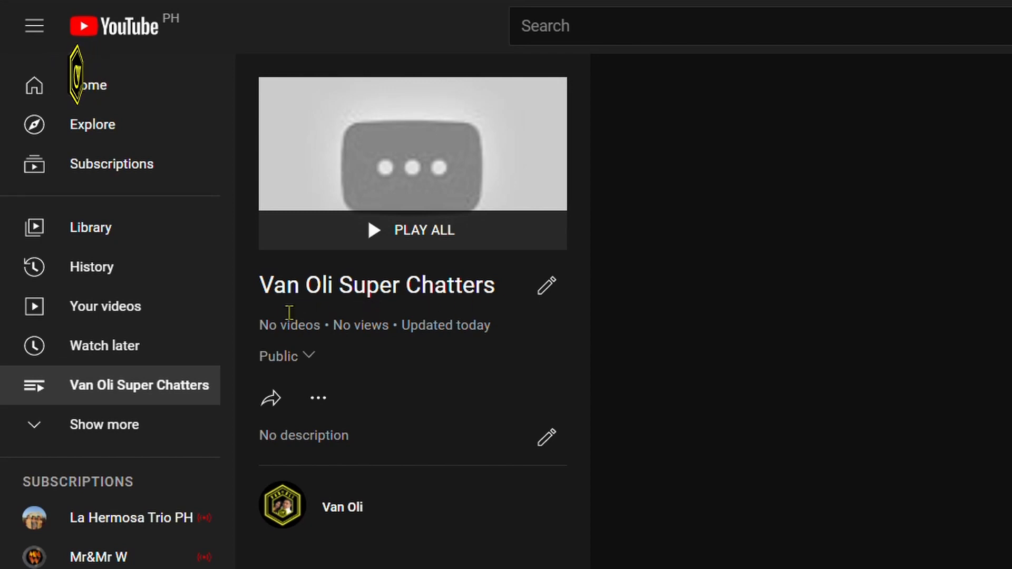
{"action": "left_click", "coordinate": [549, 289]}
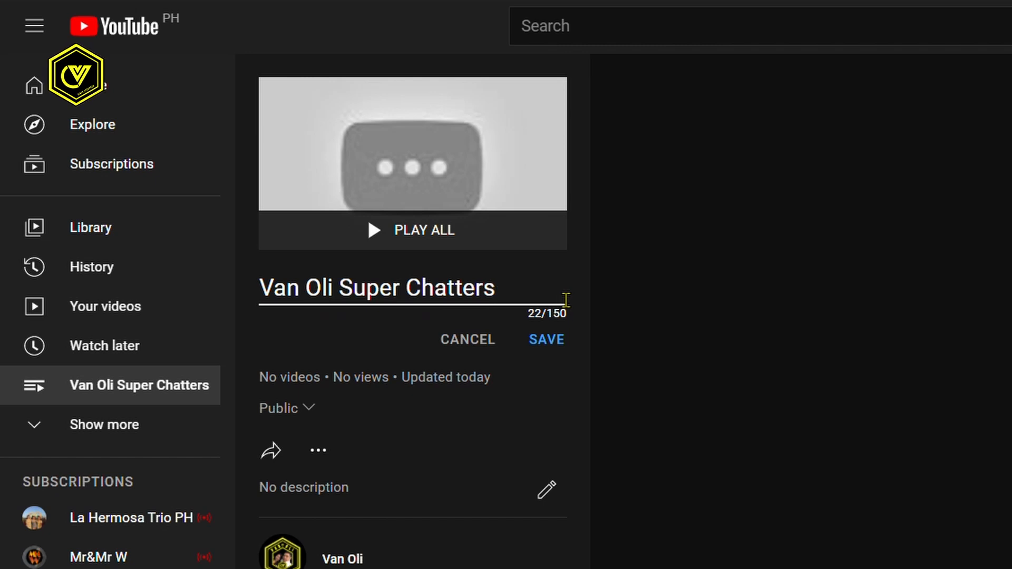
{"action": "type", "text": "Play"}
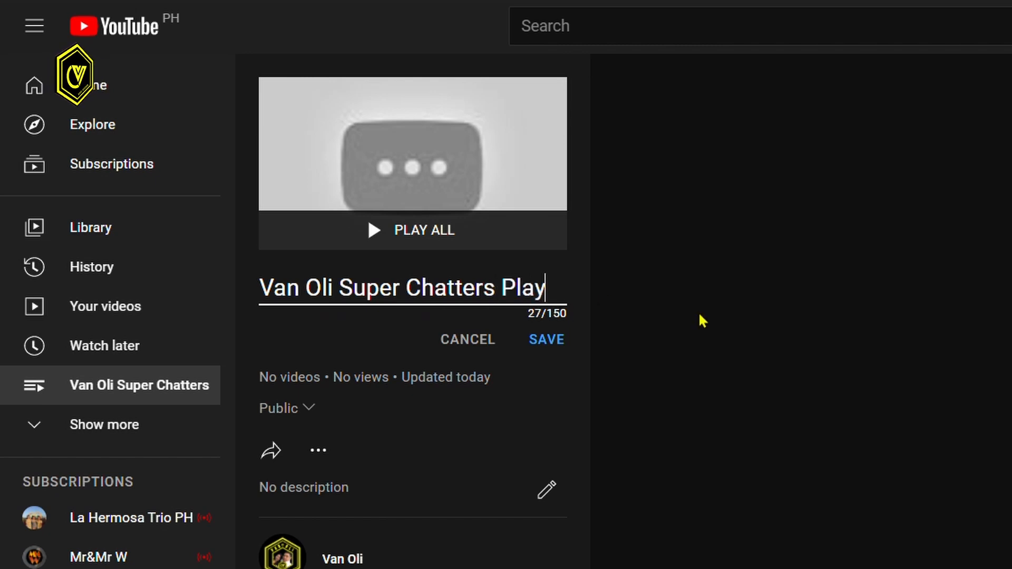
{"action": "type", "text": "list"}
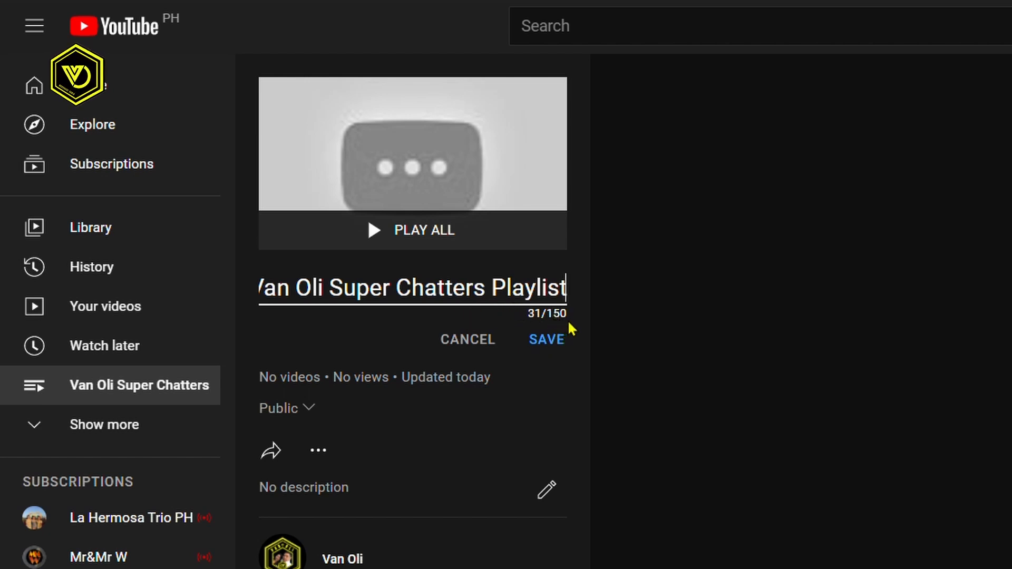
{"action": "left_click", "coordinate": [547, 343]}
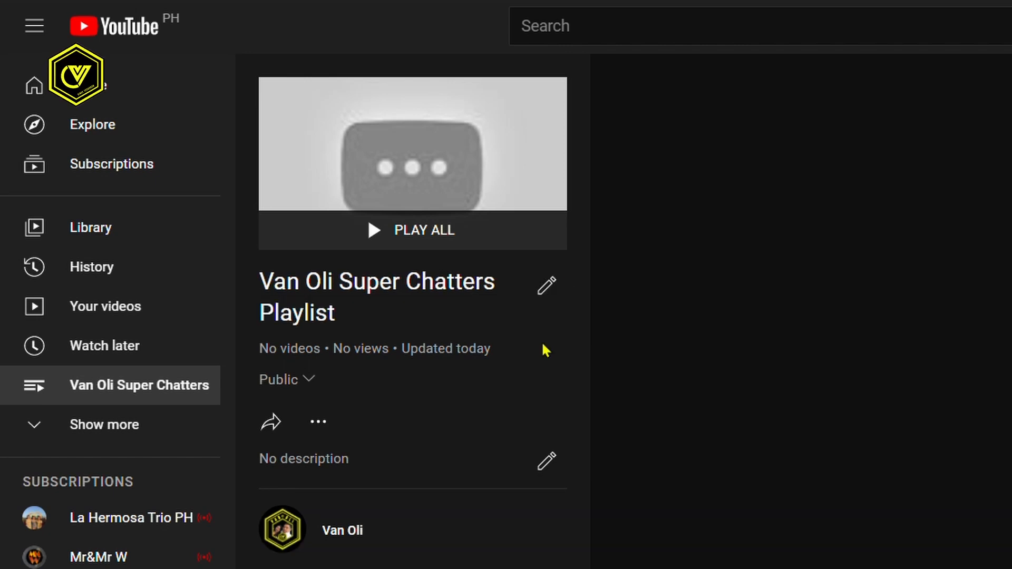
Review the playlist's sharing options and its embedding, video order and official series settings
{"action": "left_click", "coordinate": [274, 431]}
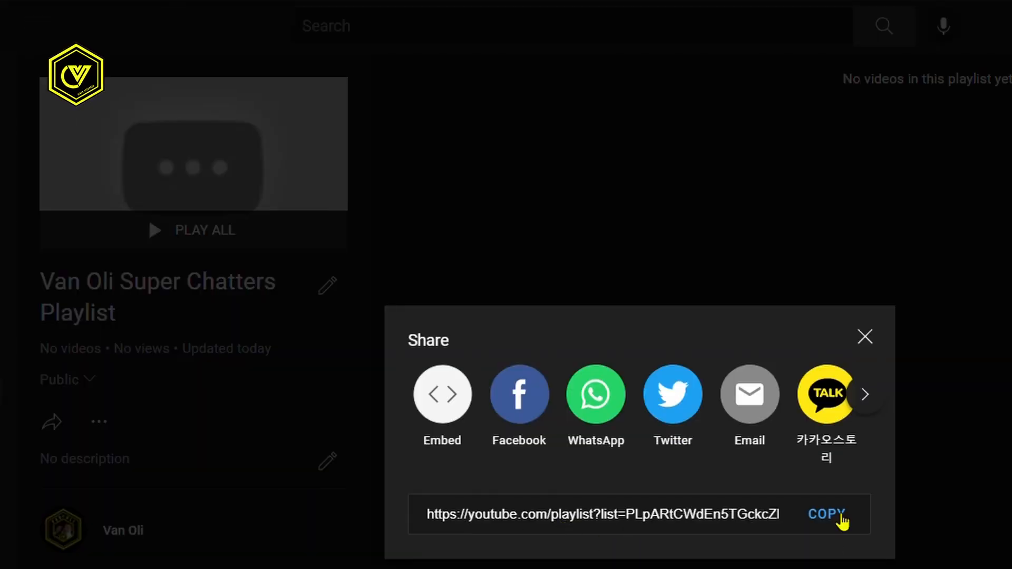
{"action": "left_click", "coordinate": [866, 338]}
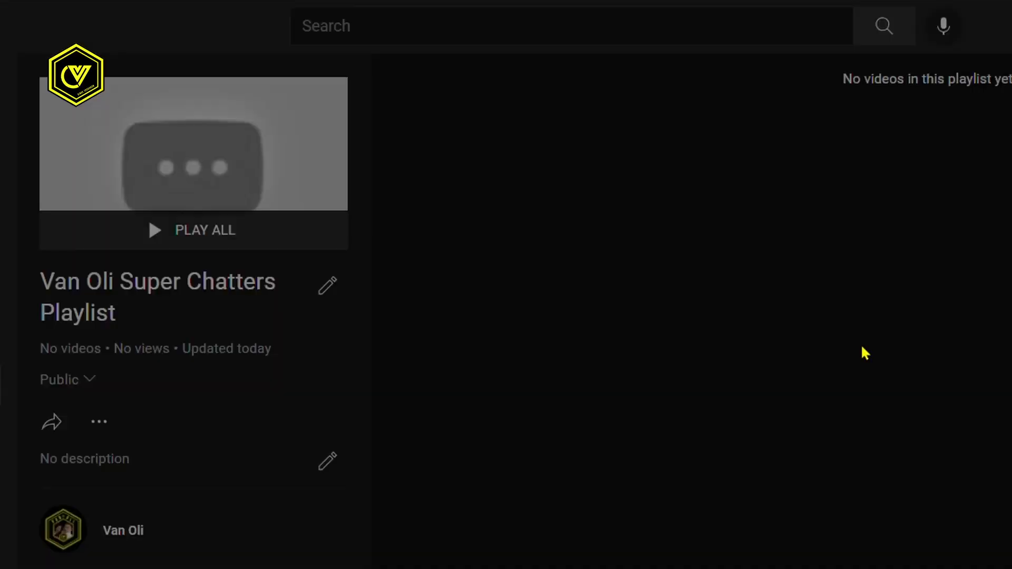
{"action": "left_click", "coordinate": [98, 382]}
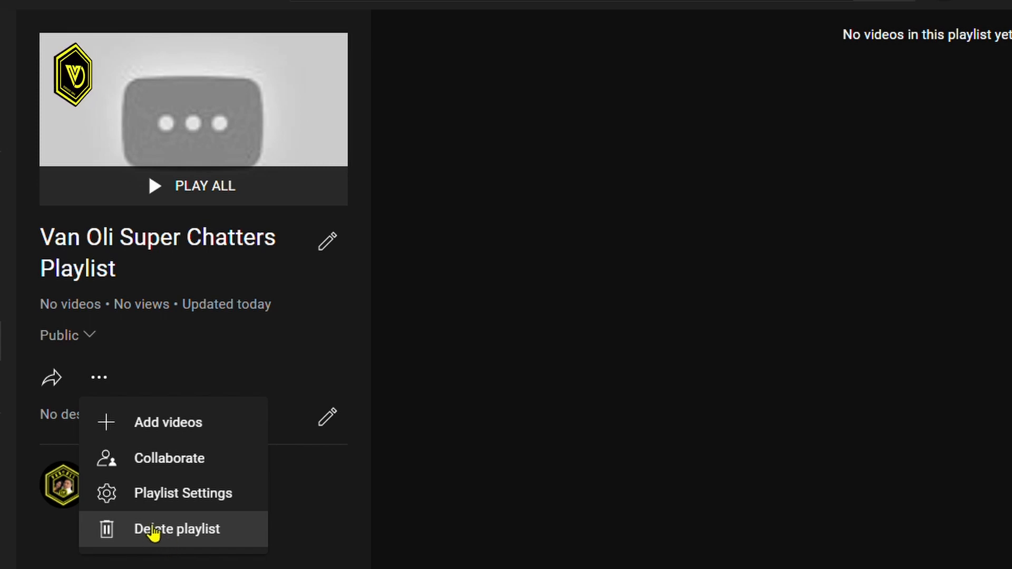
{"action": "left_click", "coordinate": [158, 504]}
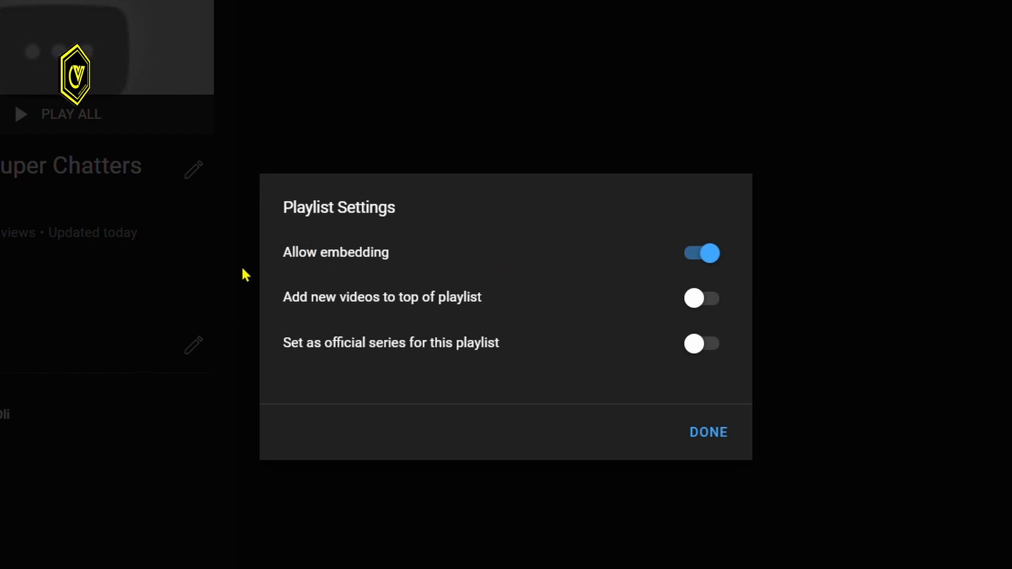
{"action": "left_click", "coordinate": [696, 257]}
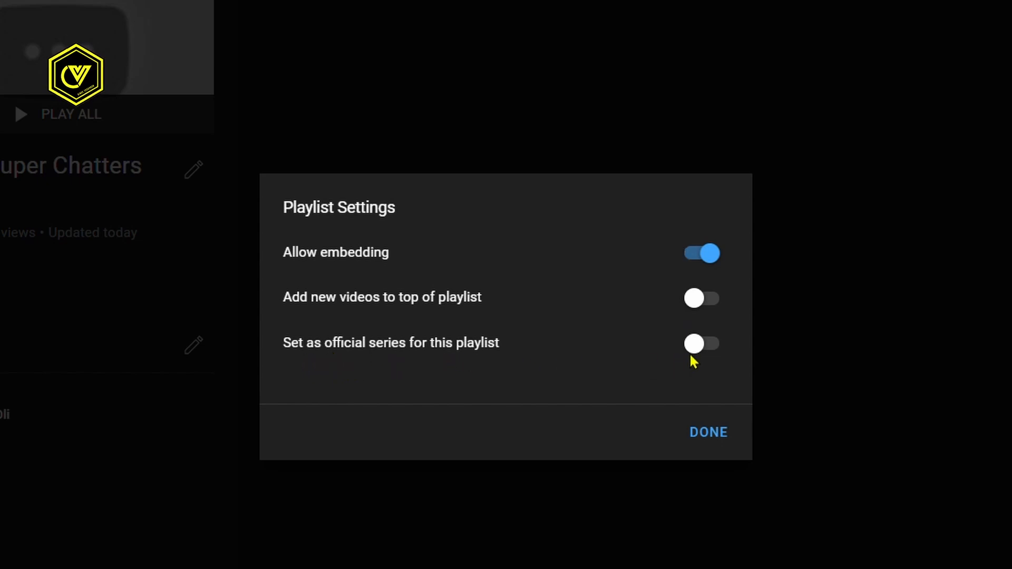
{"action": "left_click", "coordinate": [718, 441]}
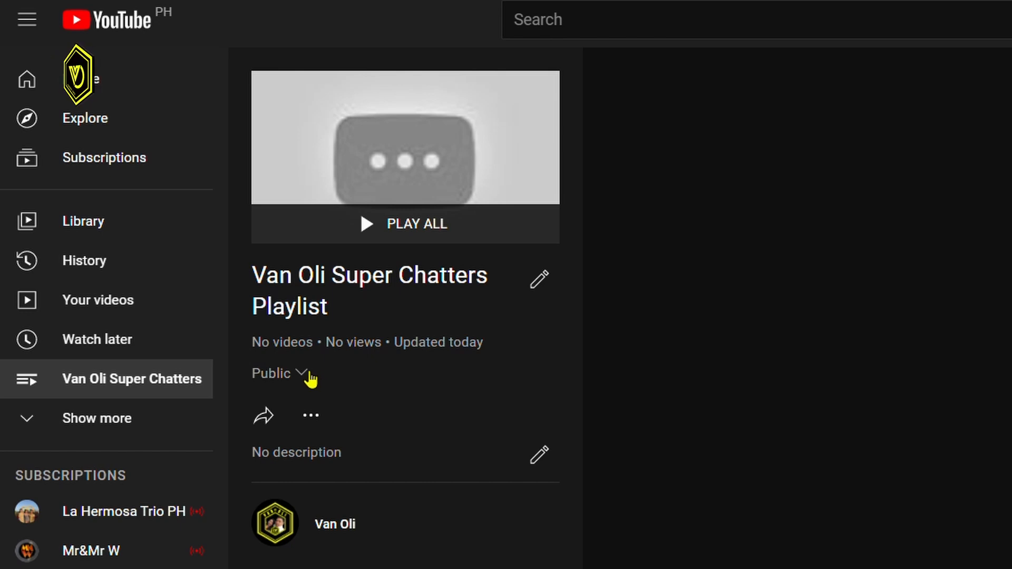
Keep the playlist public and give it the description "This is Van Oli Super Chatters Playlist by way of appreciation on their support to my channel."
{"action": "left_click", "coordinate": [310, 377]}
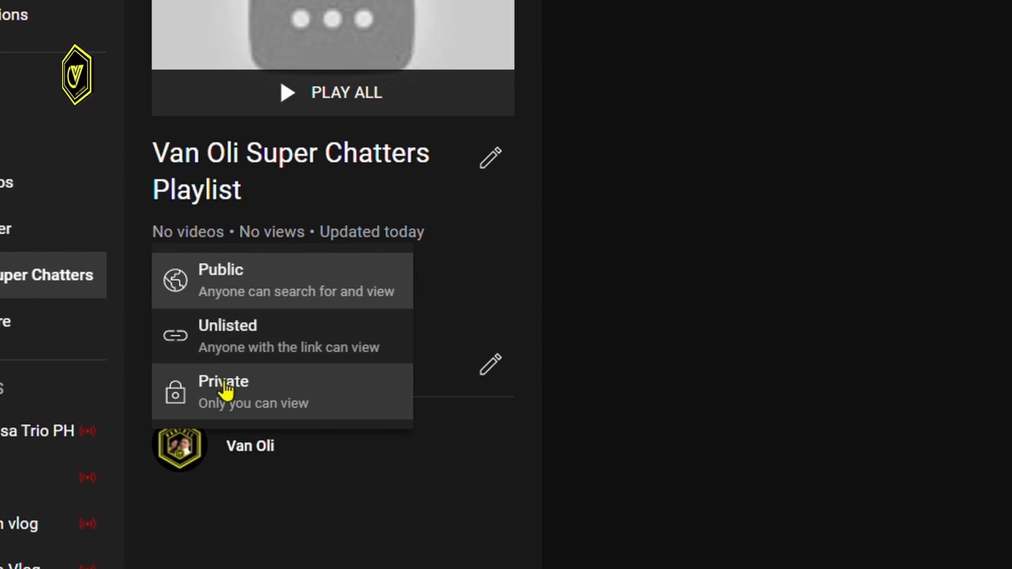
{"action": "left_click", "coordinate": [311, 544]}
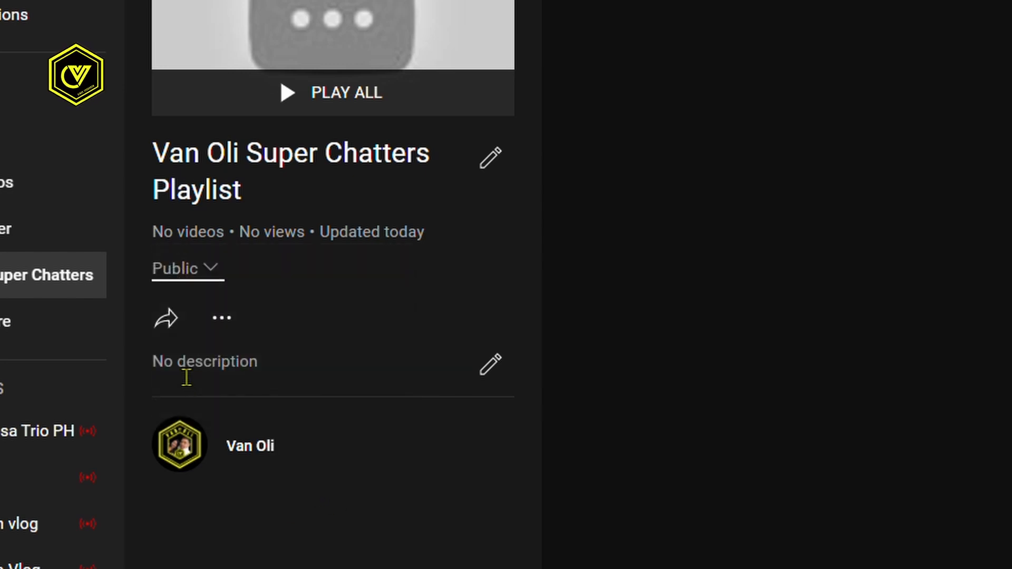
{"action": "left_click", "coordinate": [497, 369]}
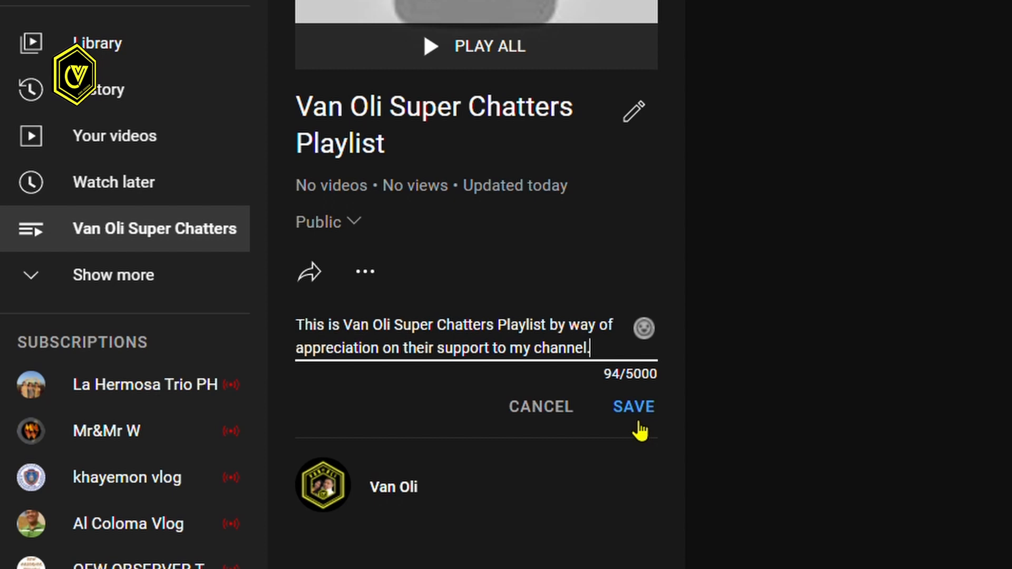
{"action": "left_click", "coordinate": [636, 409]}
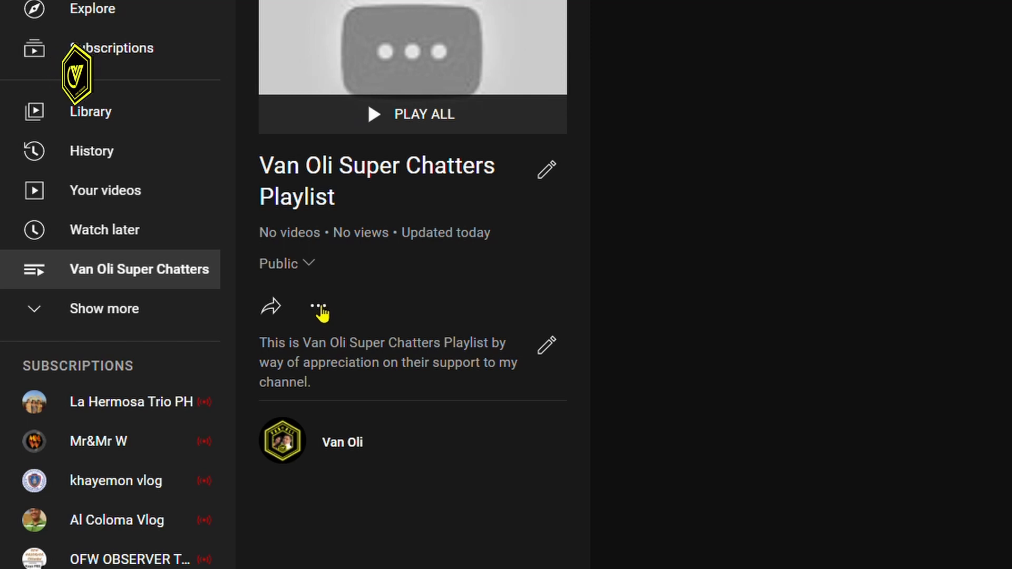
Add the channel's own video "My Appreciation to all my Super Chatters || Van Oli" to the playlist
{"action": "left_click", "coordinate": [319, 309]}
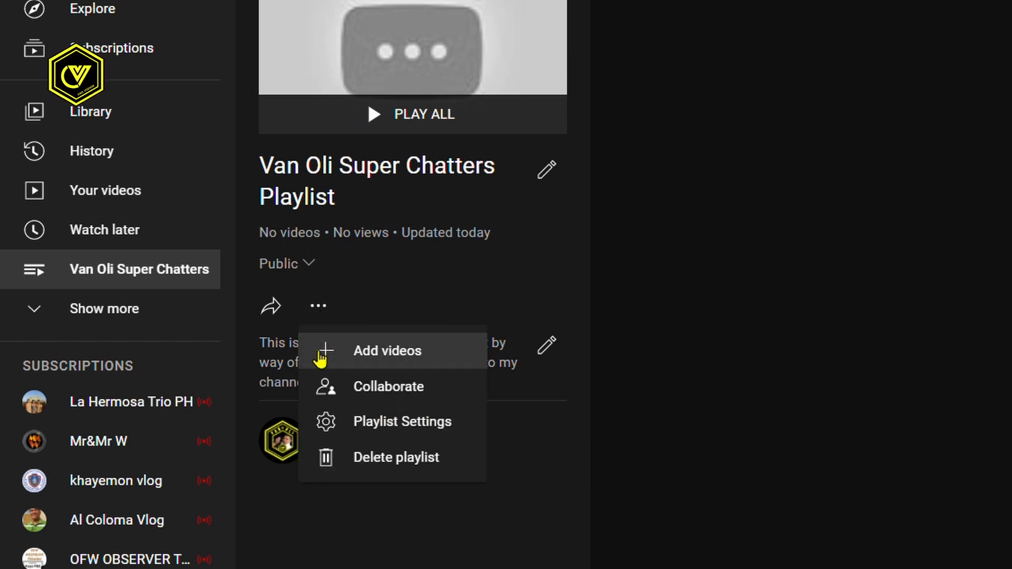
{"action": "left_click", "coordinate": [389, 352]}
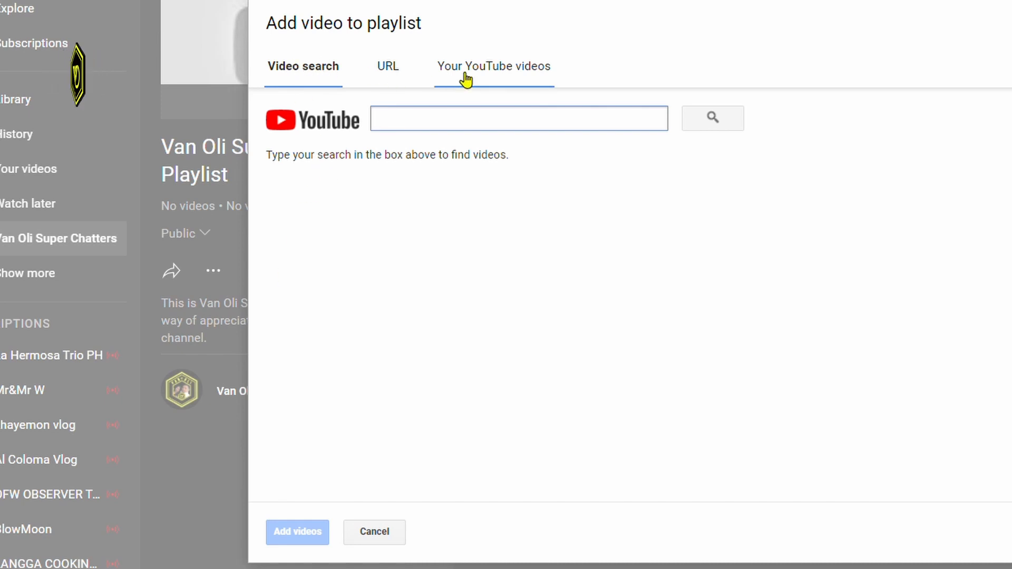
{"action": "left_click", "coordinate": [503, 74]}
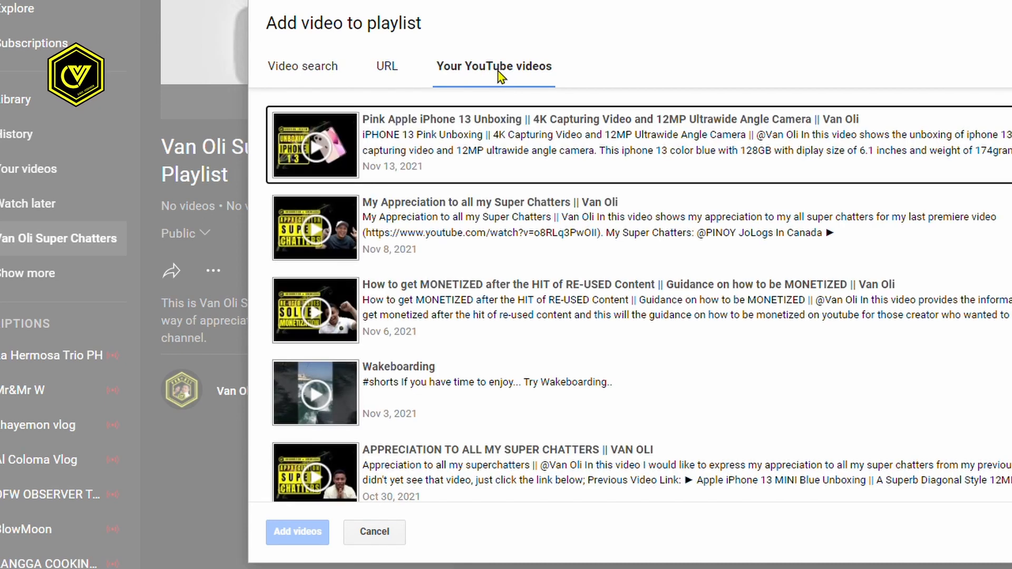
{"action": "scroll", "coordinate": [505, 224], "scroll_direction": "down", "scroll_amount": 1}
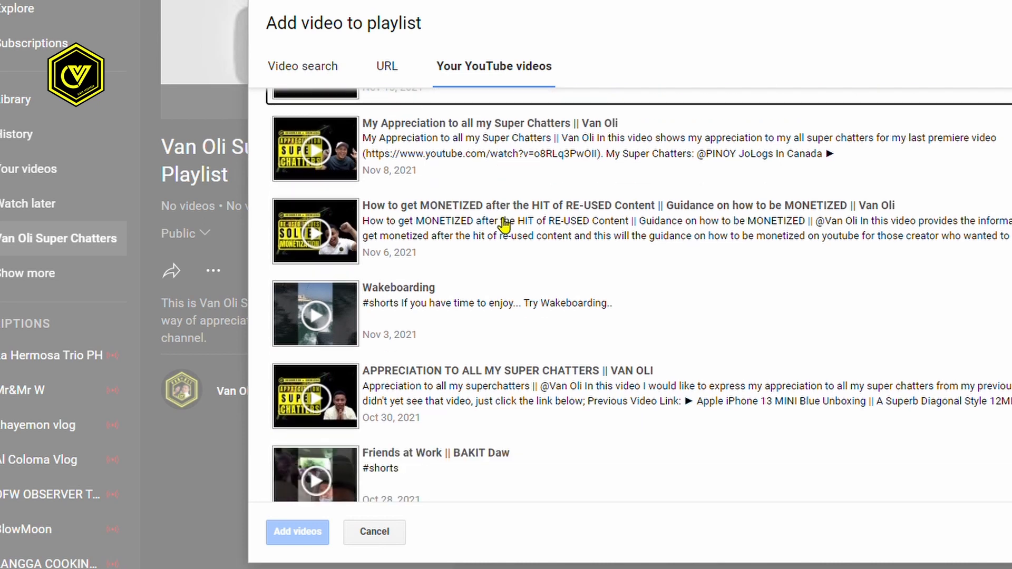
{"action": "scroll", "coordinate": [505, 224], "scroll_direction": "up", "scroll_amount": 1}
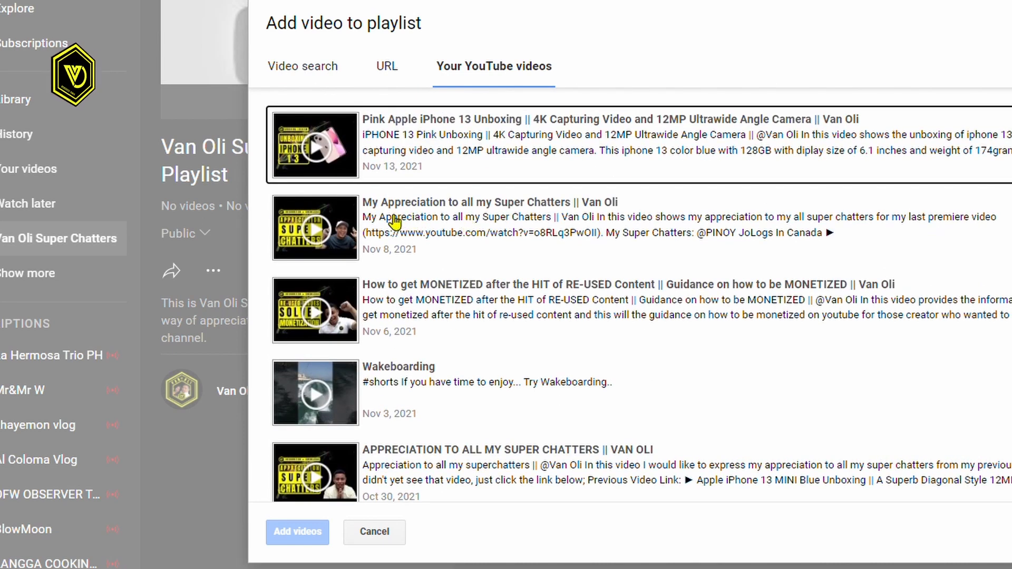
{"action": "left_click", "coordinate": [395, 222]}
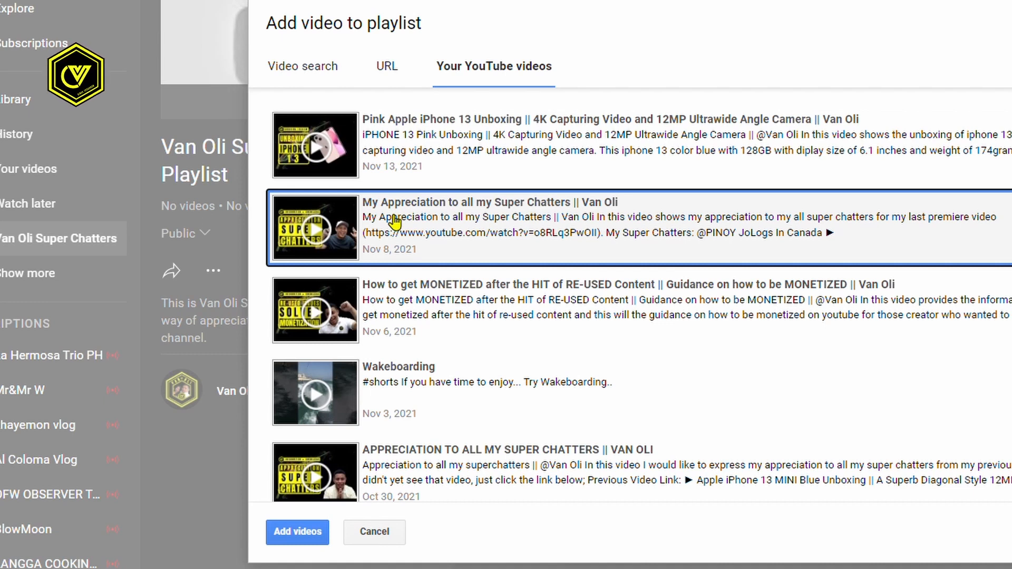
{"action": "left_click", "coordinate": [295, 538]}
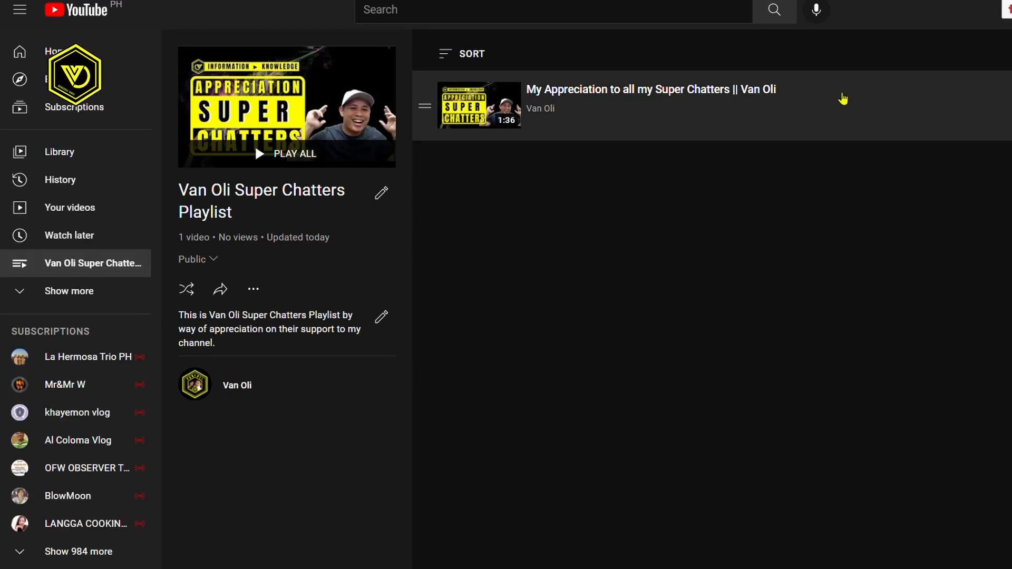
Add the channel's own video "APPRECIATION TO ALL MY SUPER CHATTERS || VAN OLI" to the playlist
{"action": "left_click", "coordinate": [254, 289]}
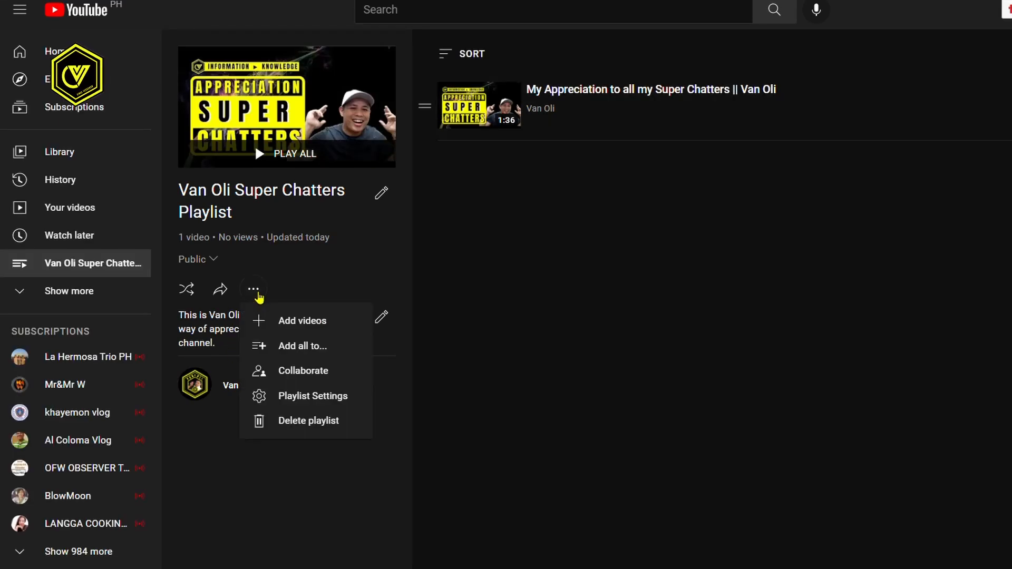
{"action": "left_click", "coordinate": [262, 324]}
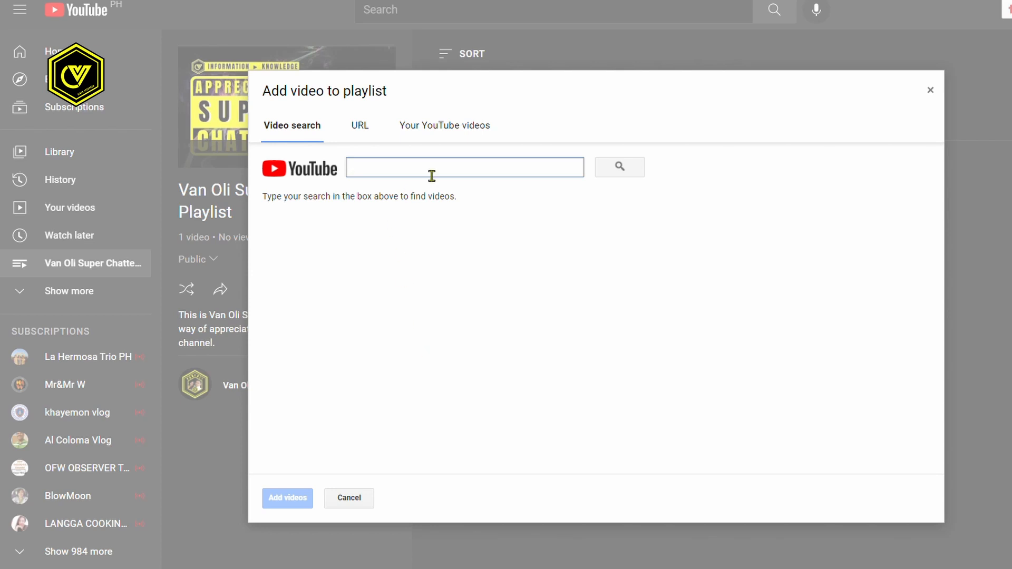
{"action": "left_click", "coordinate": [440, 127]}
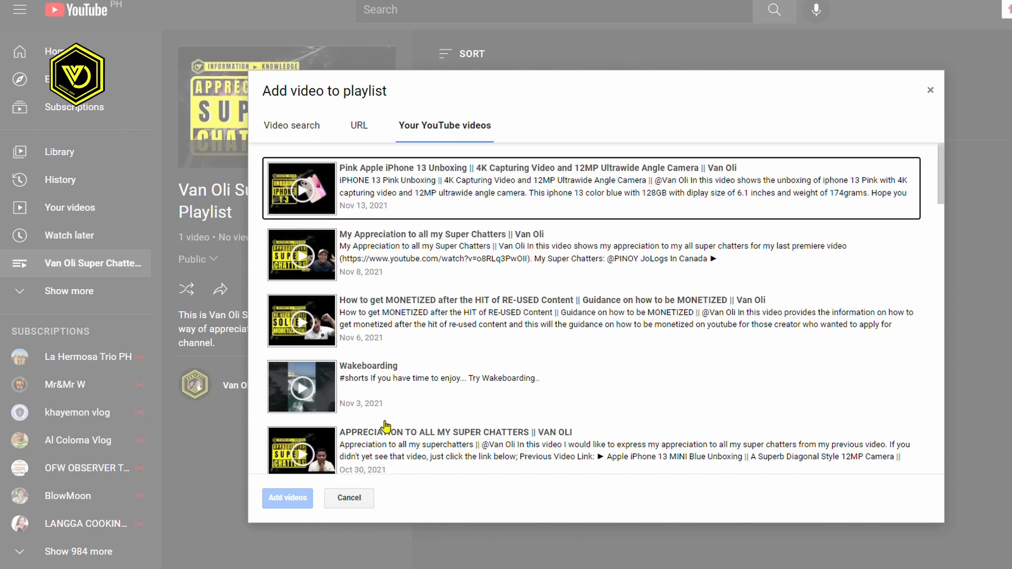
{"action": "left_click", "coordinate": [383, 452]}
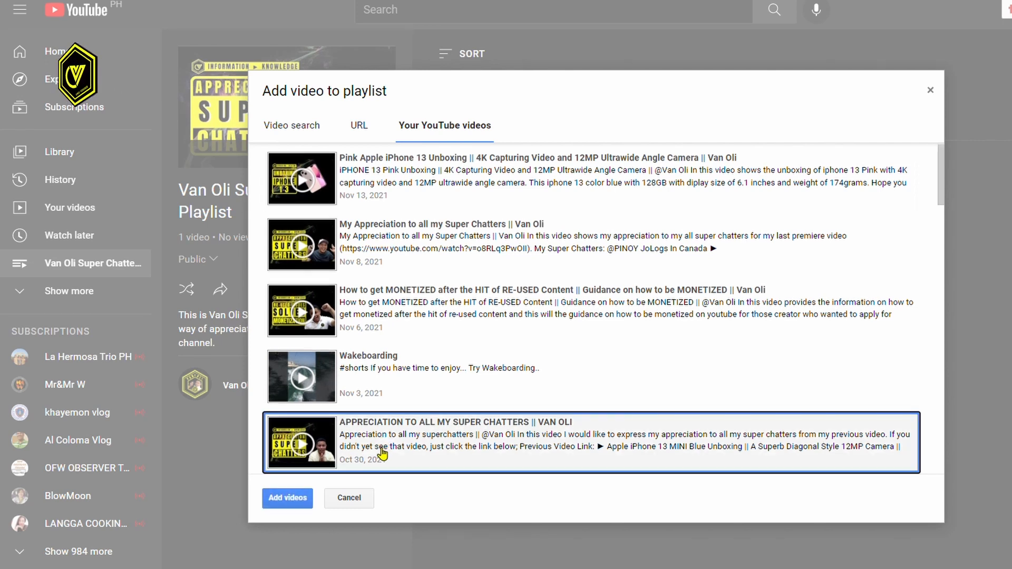
{"action": "left_click", "coordinate": [289, 500]}
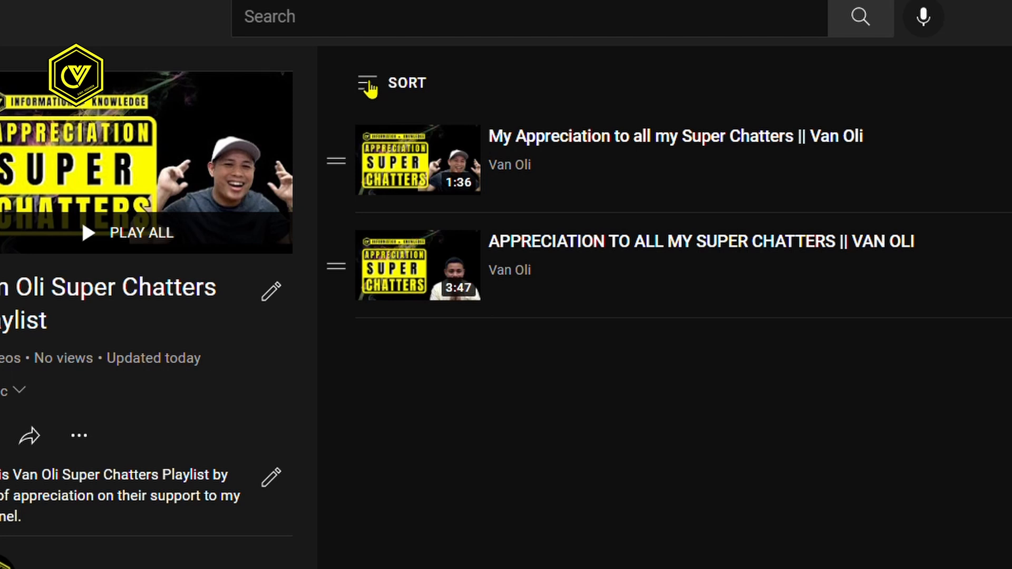
Try sorting the playlist's videos by Date added (newest), Date added (oldest) and Most popular
{"action": "left_click", "coordinate": [369, 87]}
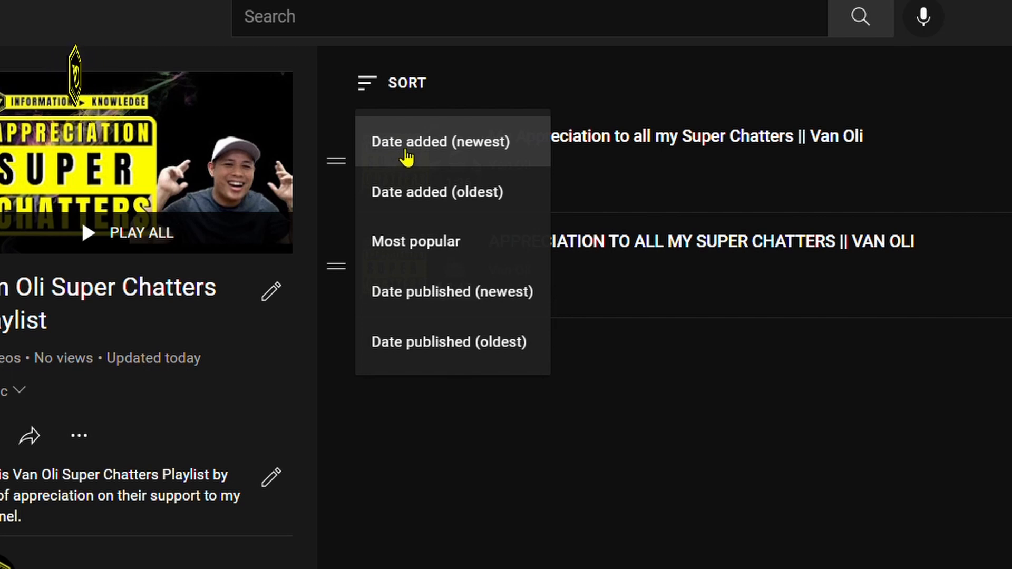
{"action": "left_click", "coordinate": [407, 153]}
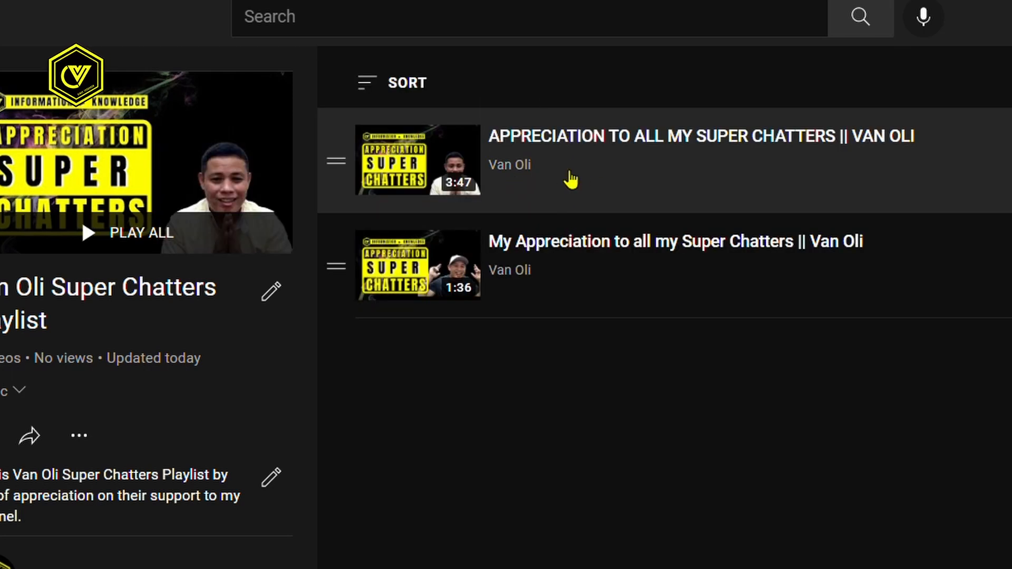
{"action": "left_click", "coordinate": [373, 93]}
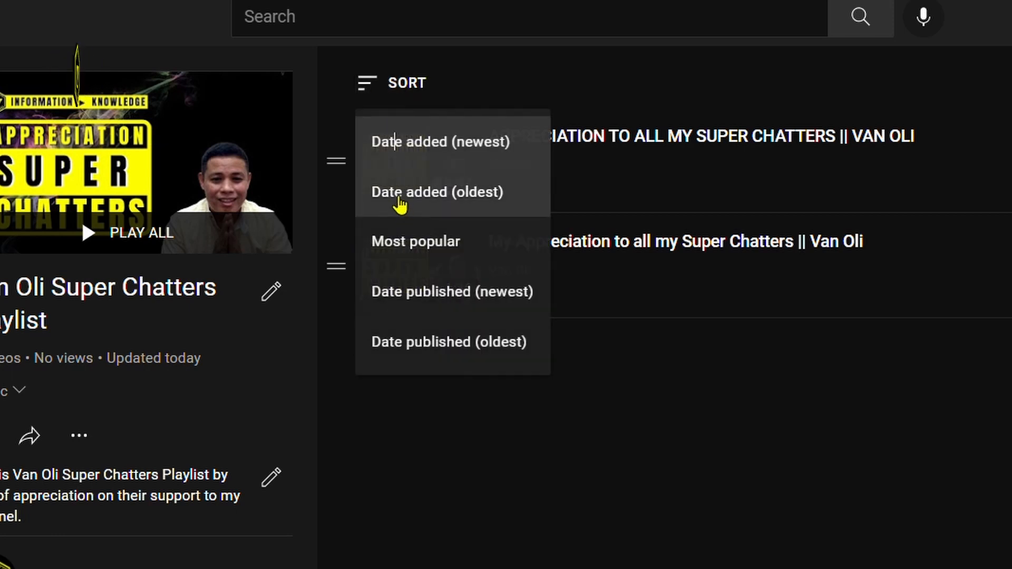
{"action": "left_click", "coordinate": [399, 203]}
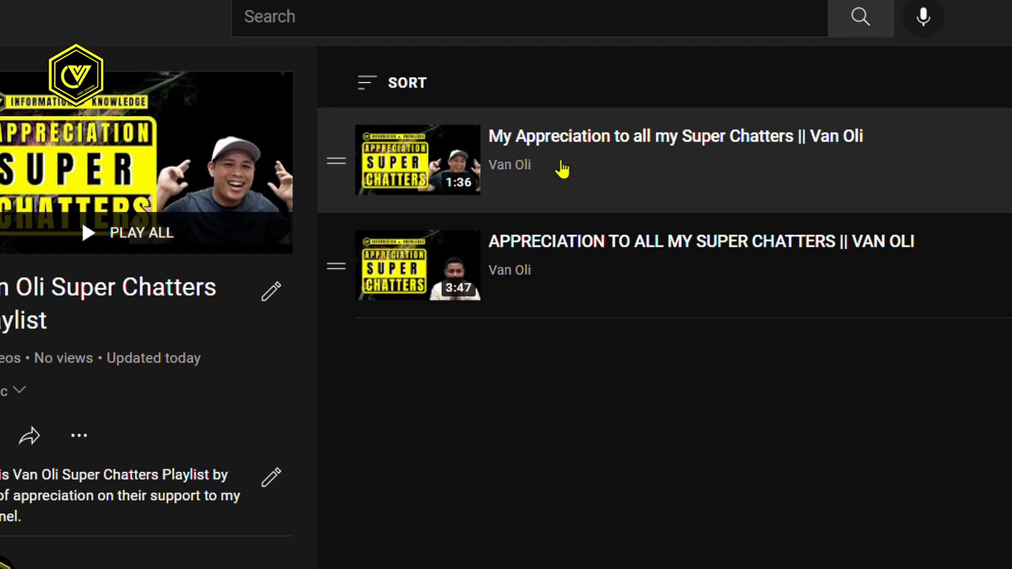
{"action": "left_click", "coordinate": [367, 96]}
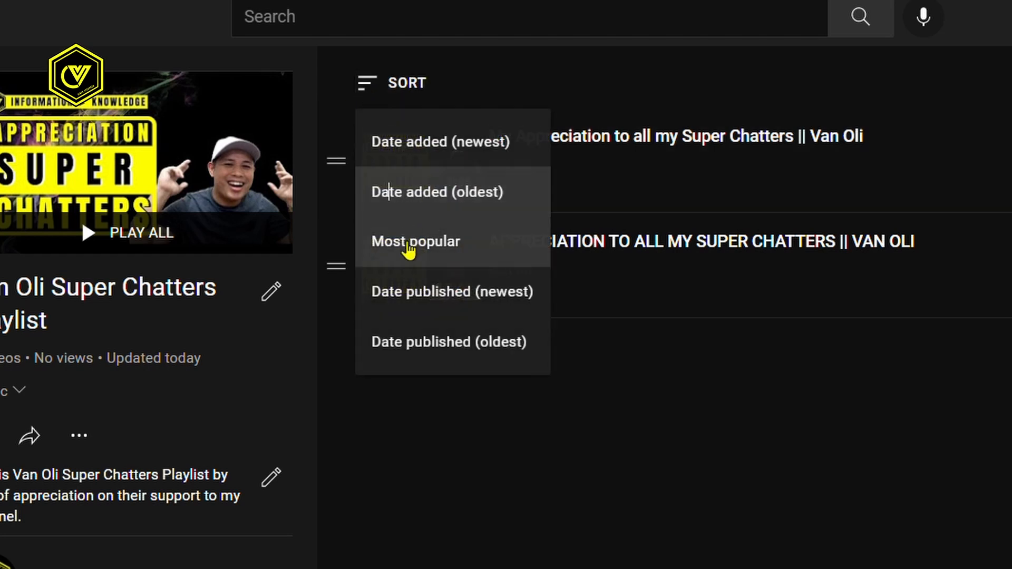
{"action": "left_click", "coordinate": [409, 244]}
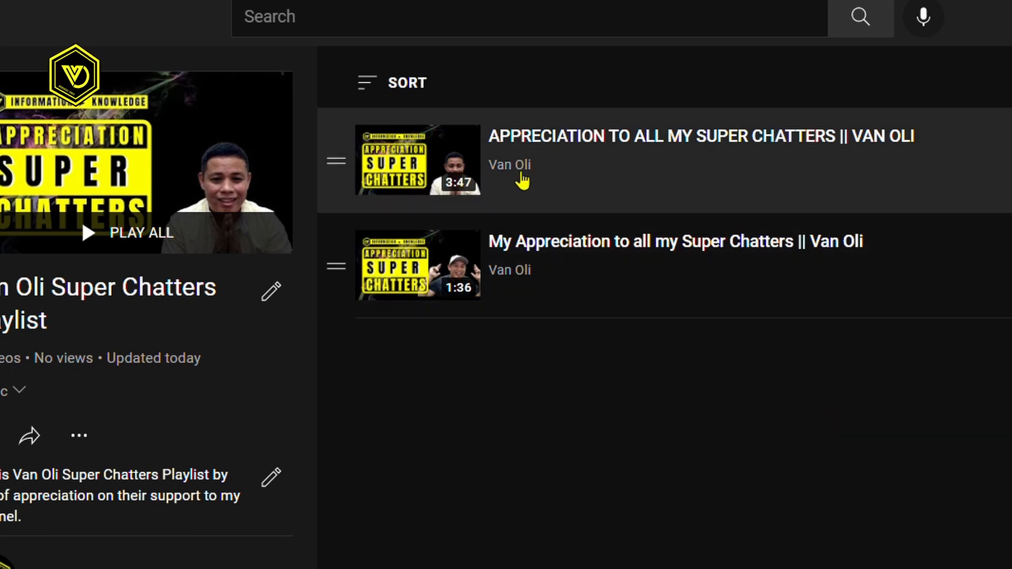
Try sorting the playlist by date published, newest and oldest first, and settle on Date added (newest)
{"action": "left_click", "coordinate": [376, 88]}
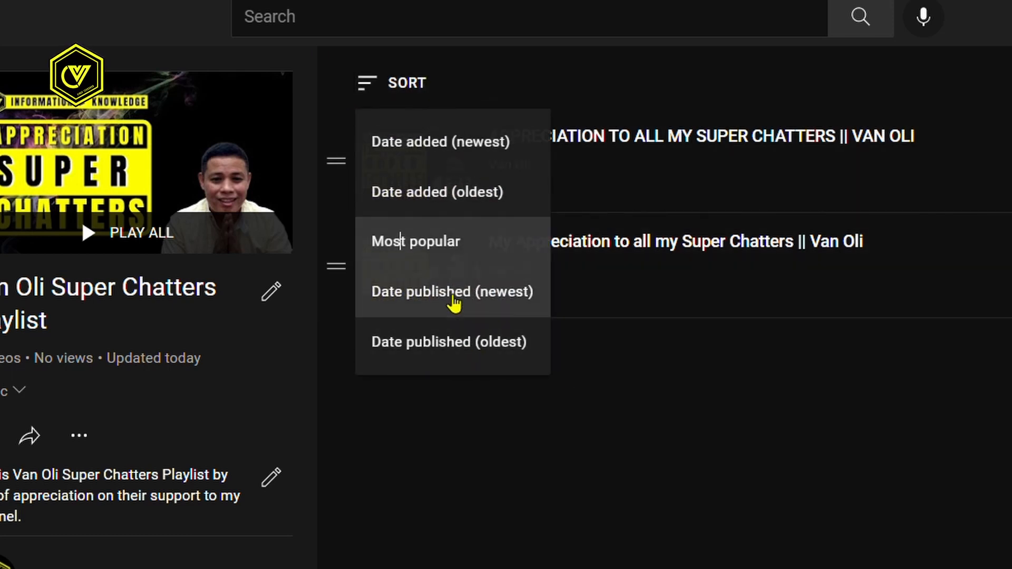
{"action": "left_click", "coordinate": [452, 299]}
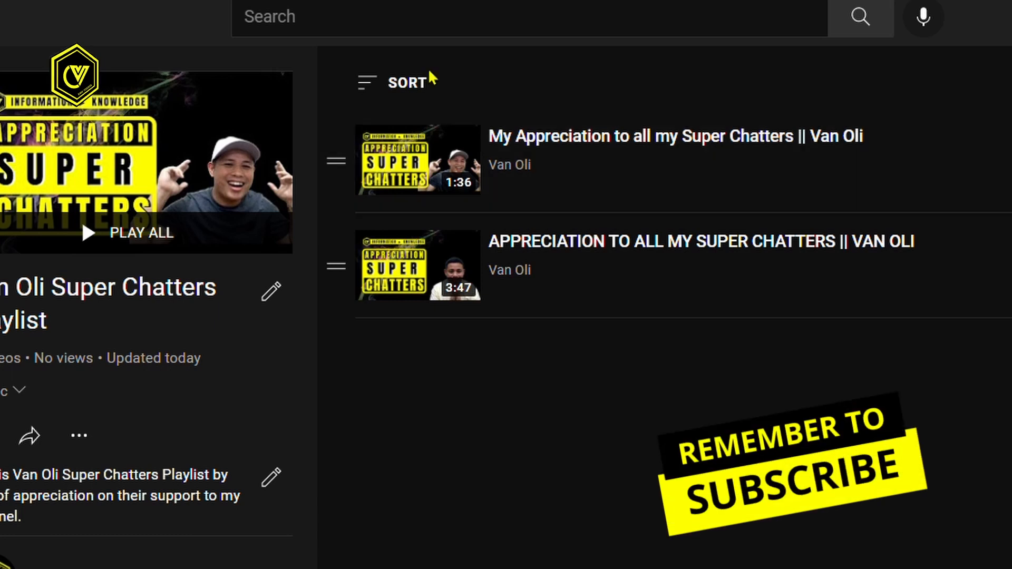
{"action": "left_click", "coordinate": [368, 88]}
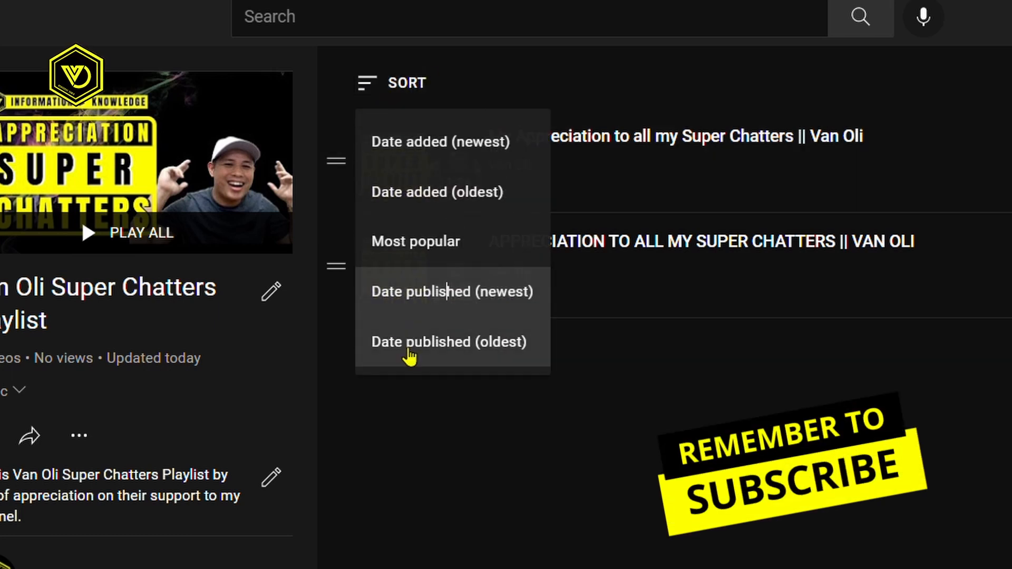
{"action": "left_click", "coordinate": [414, 357]}
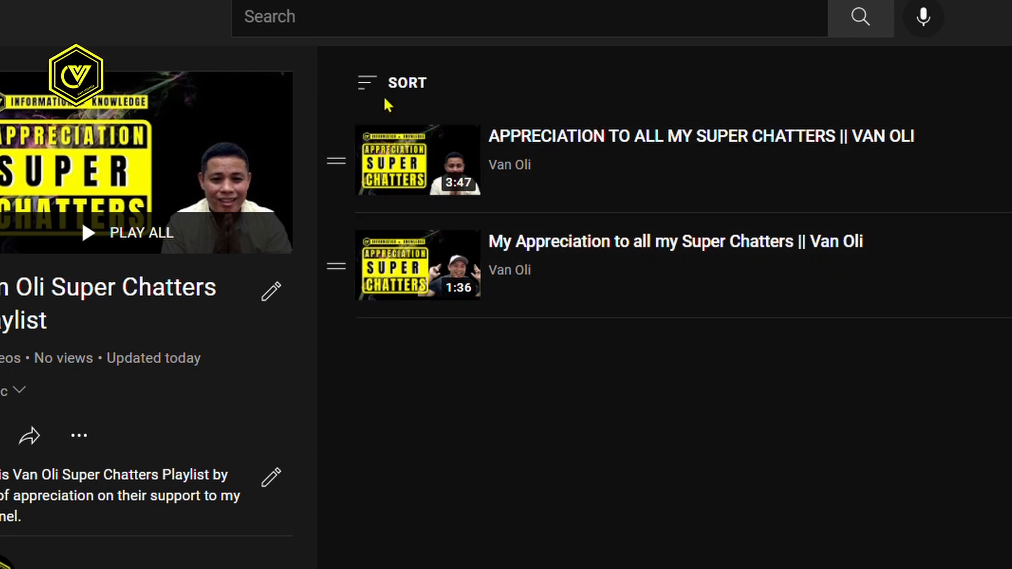
{"action": "left_click", "coordinate": [365, 92]}
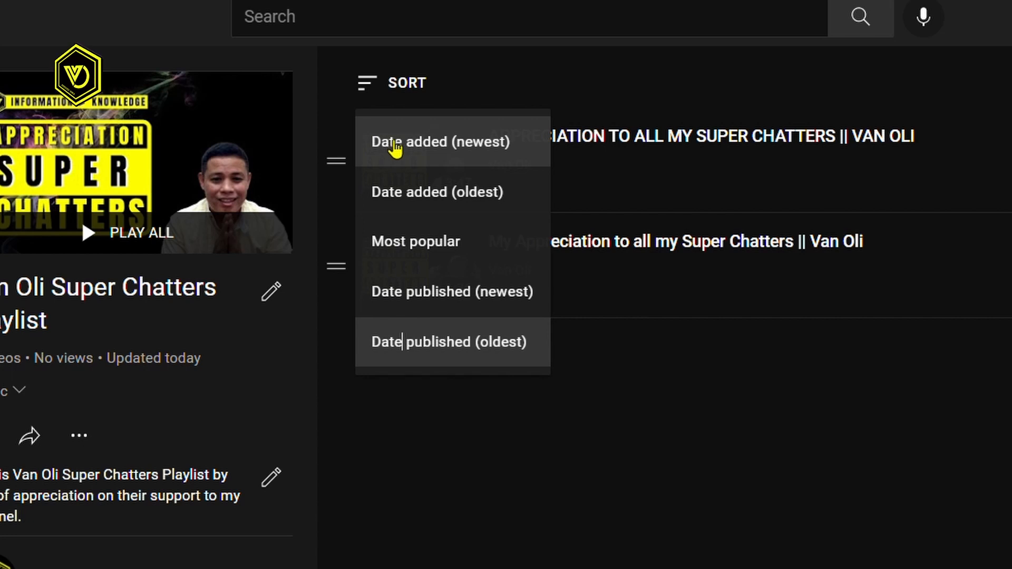
{"action": "left_click", "coordinate": [395, 149]}
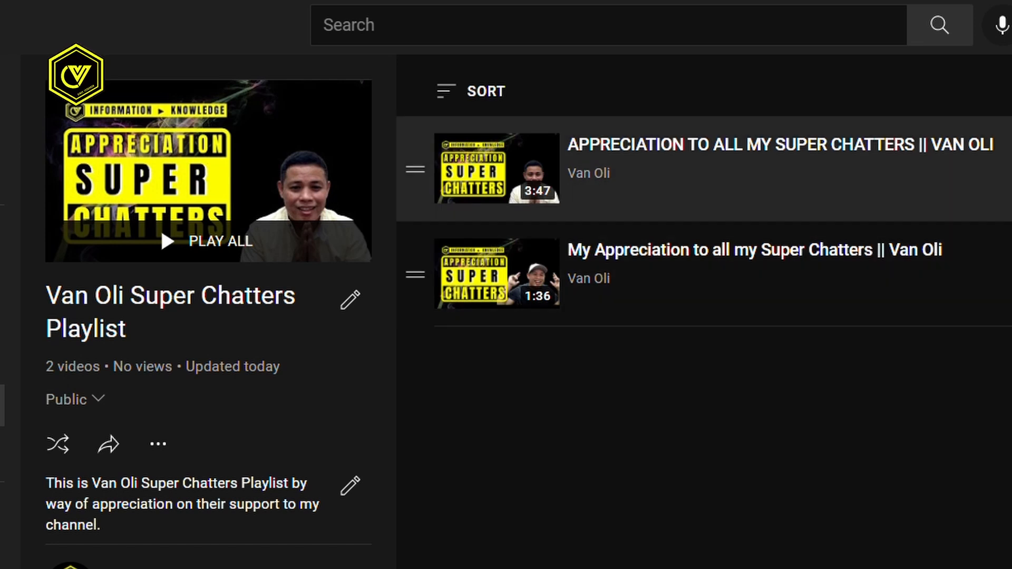
Set "APPRECIATION TO ALL MY SUPER CHATTERS || VAN OLI" as the playlist thumbnail and remove that video from the playlist
{"action": "left_click", "coordinate": [979, 116]}
{"action": "left_click", "coordinate": [849, 313]}
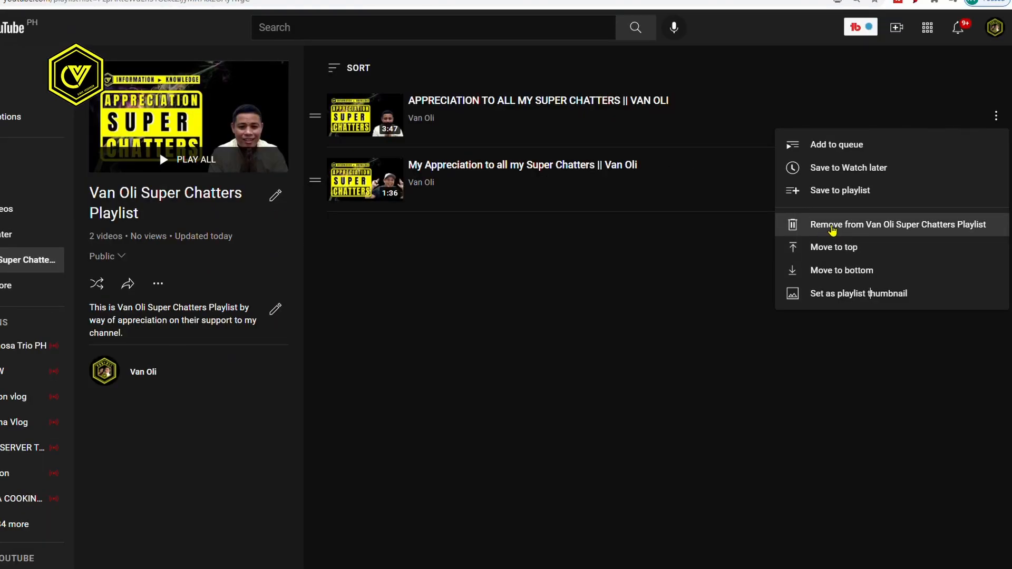
{"action": "left_click", "coordinate": [832, 230]}
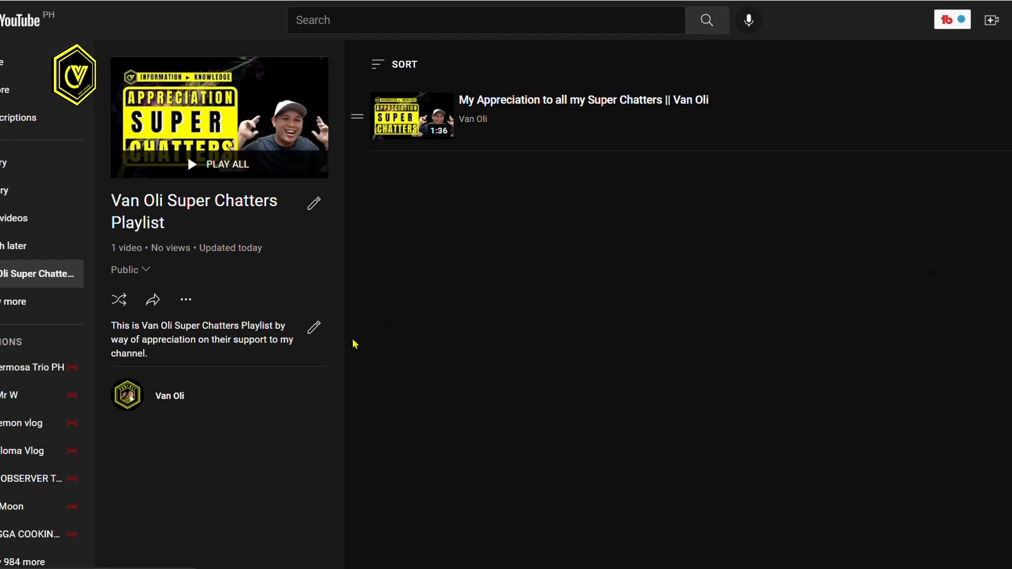
Add the channel's video "My Appreciation to all my Super Chatters || Van Oli" a second time and remove the duplicate entry
{"action": "left_click", "coordinate": [186, 300]}
{"action": "left_click", "coordinate": [214, 330]}
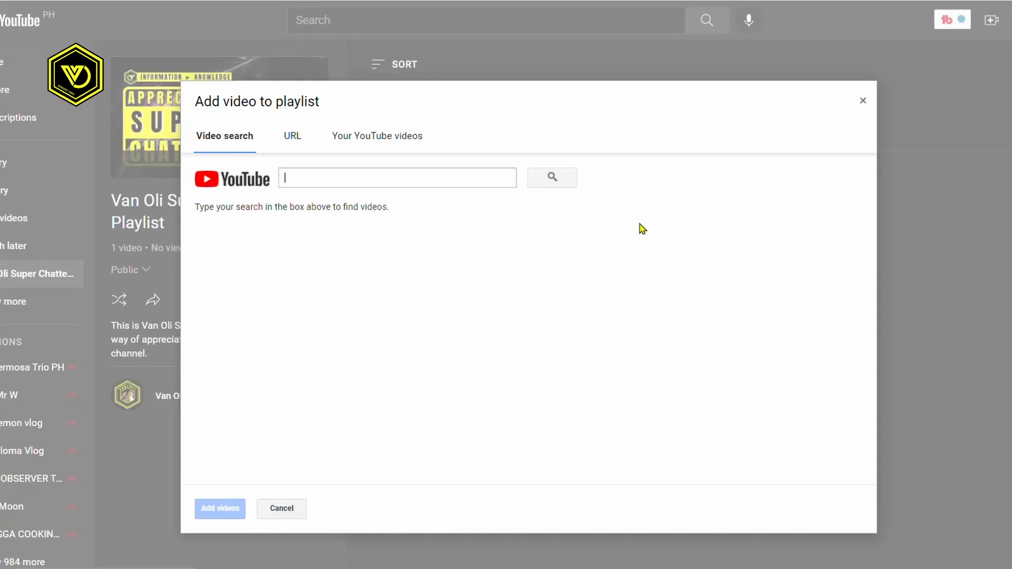
{"action": "left_click", "coordinate": [383, 134]}
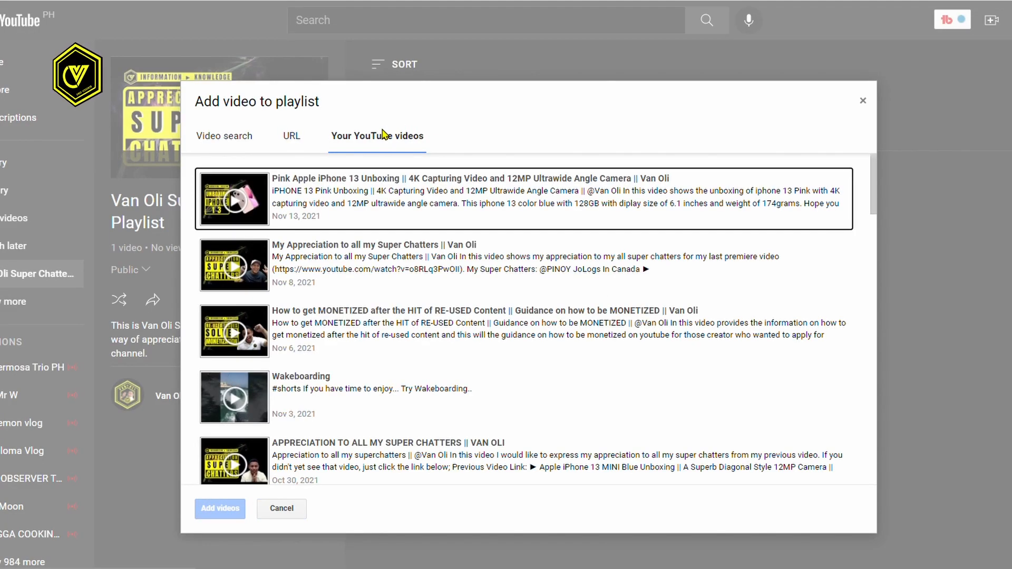
{"action": "left_click", "coordinate": [369, 263]}
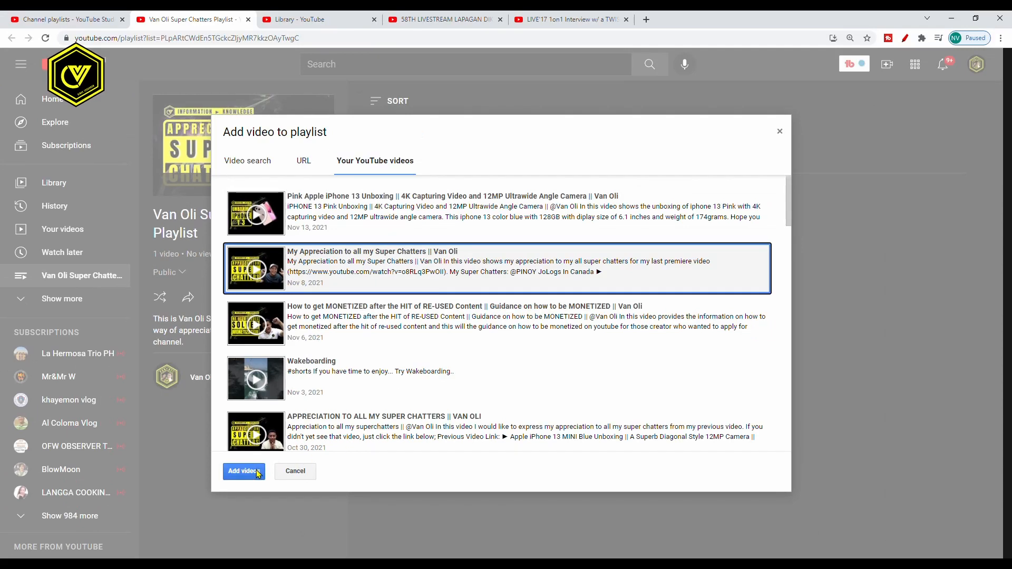
{"action": "left_click", "coordinate": [244, 471]}
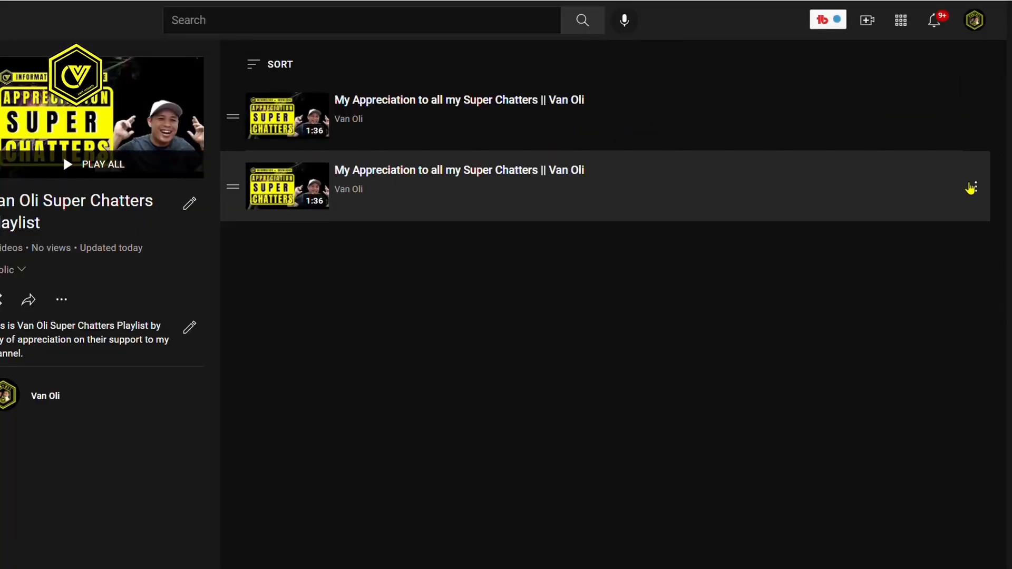
{"action": "left_click", "coordinate": [976, 188]}
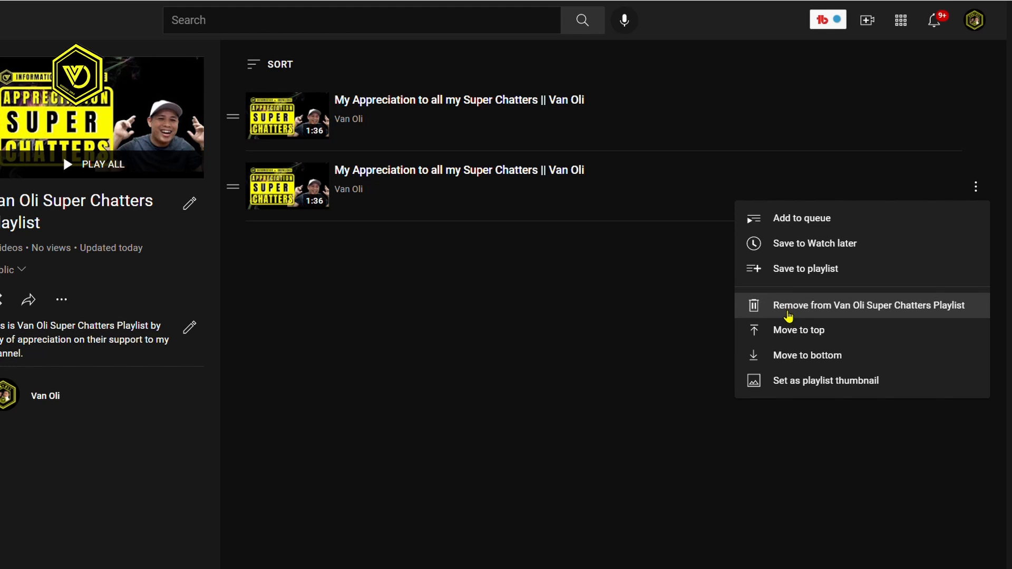
{"action": "left_click", "coordinate": [788, 314]}
Add "APPRECIATION TO ALL MY SUPER CHATTERS || VAN OLI" from the channel's own videos back to the playlist
{"action": "left_click", "coordinate": [77, 308]}
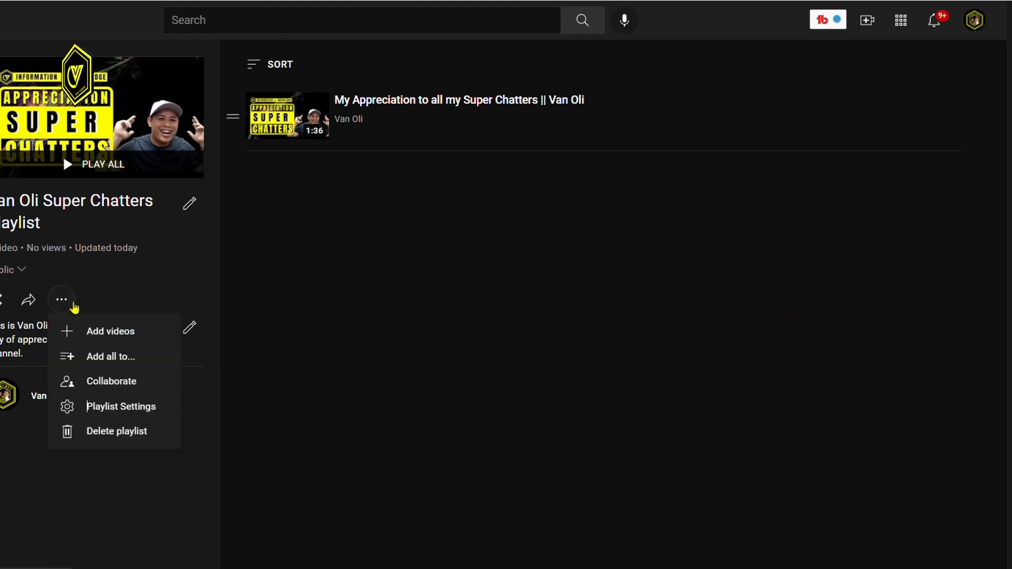
{"action": "left_click", "coordinate": [95, 330]}
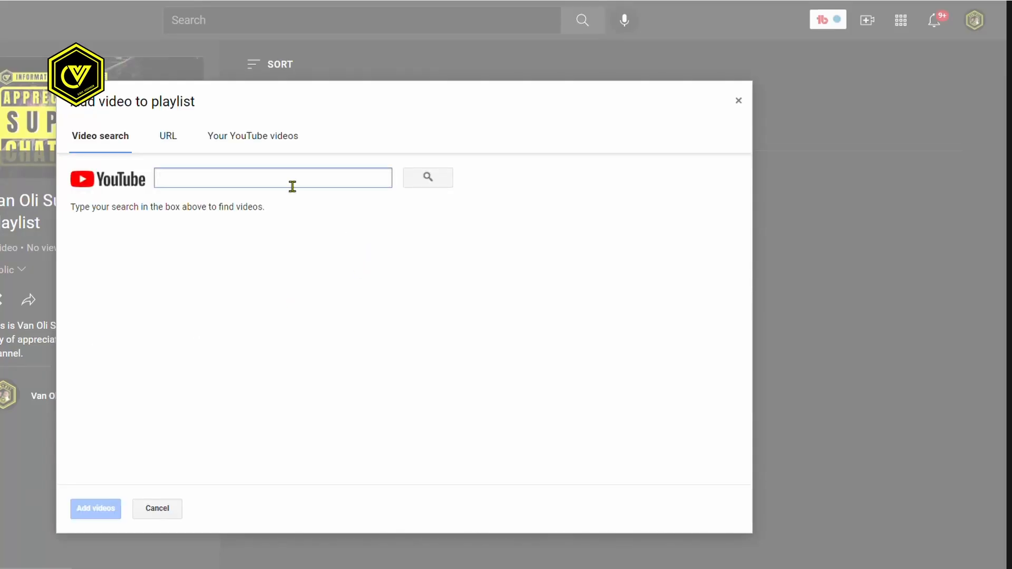
{"action": "left_click", "coordinate": [264, 137]}
{"action": "left_click", "coordinate": [195, 462]}
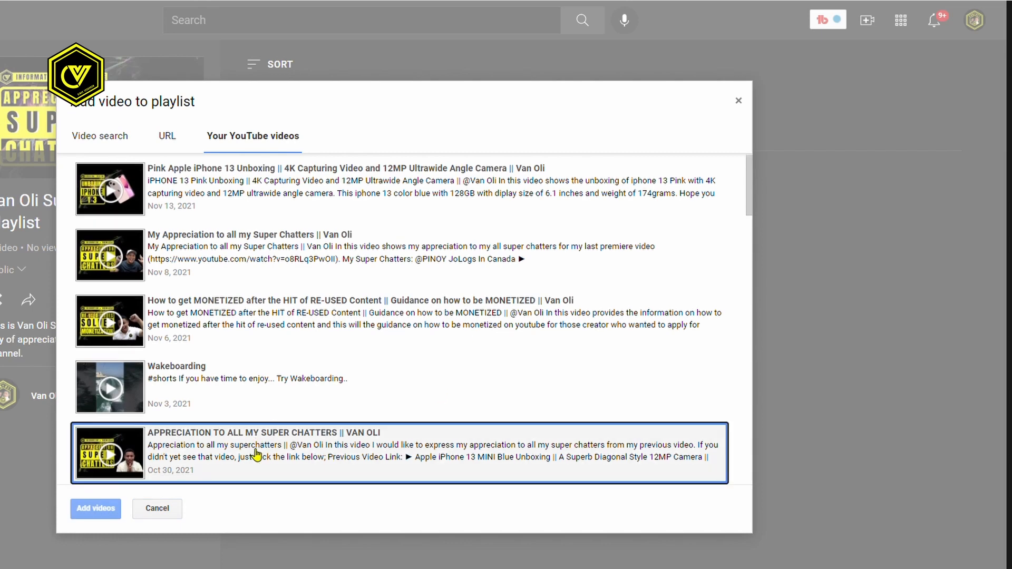
{"action": "left_click", "coordinate": [93, 508]}
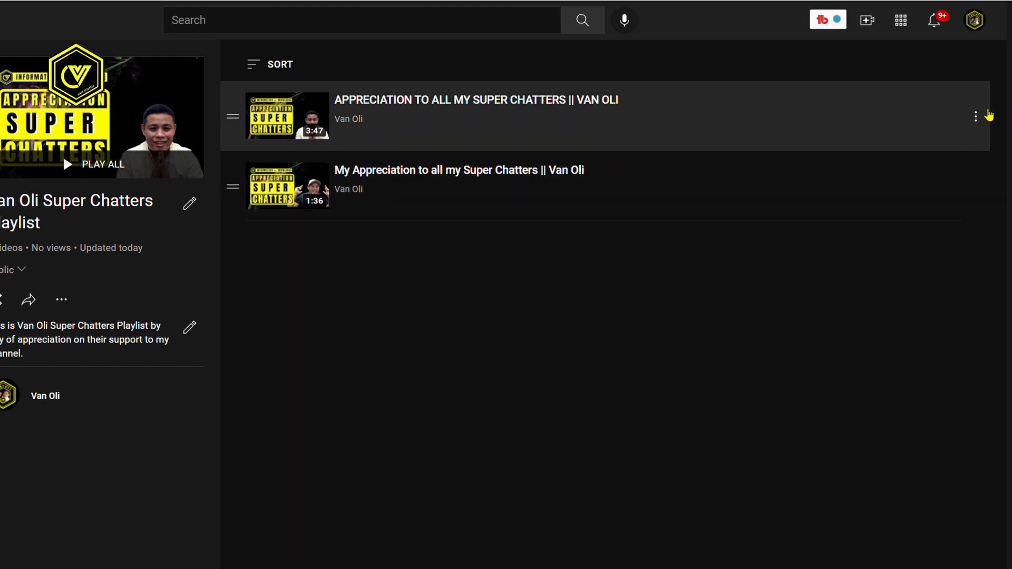
Move "APPRECIATION TO ALL MY SUPER CHATTERS || VAN OLI" to the end of the playlist and back to the beginning
{"action": "left_click", "coordinate": [987, 113]}
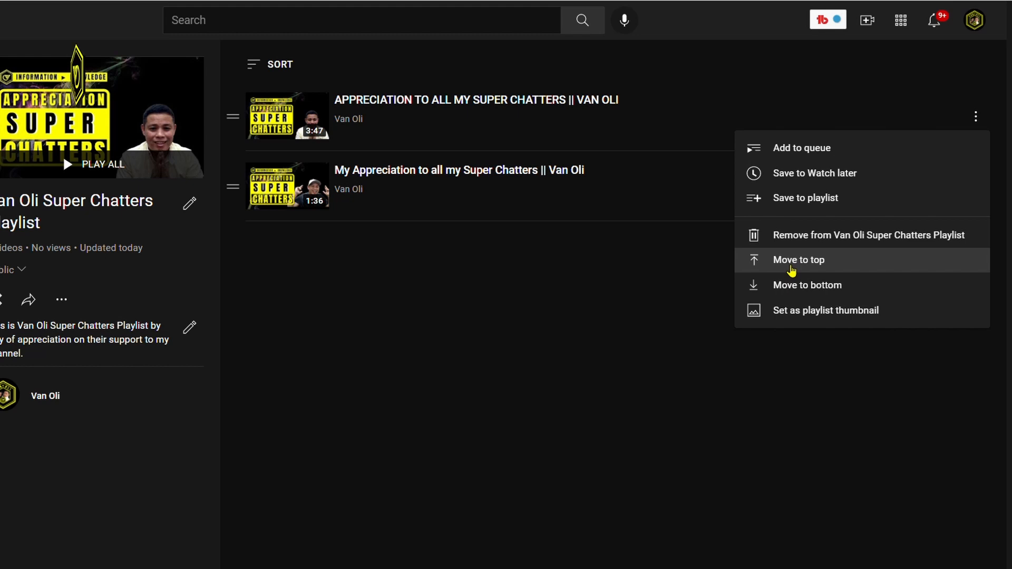
{"action": "left_click", "coordinate": [793, 294]}
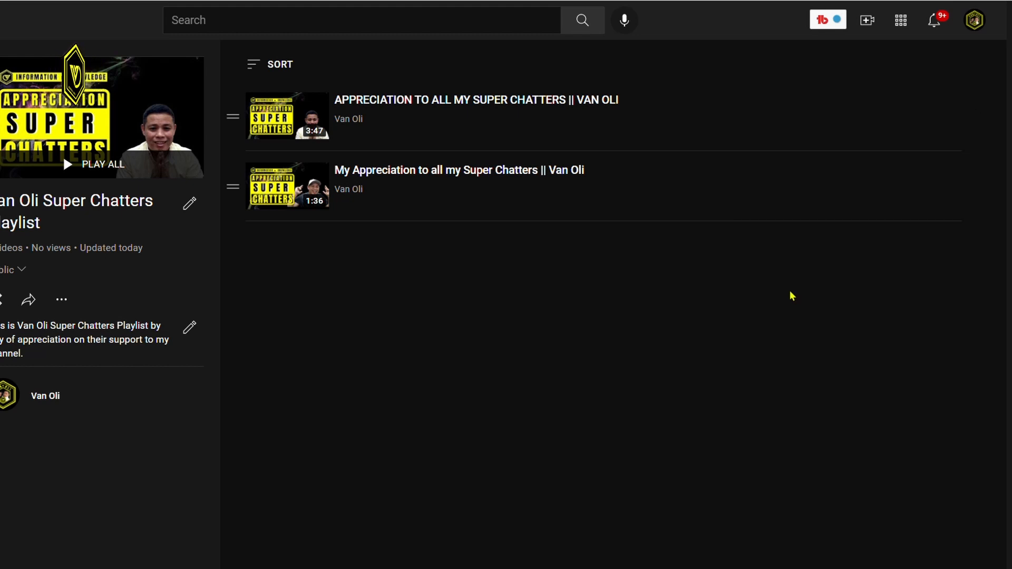
{"action": "left_click", "coordinate": [976, 187]}
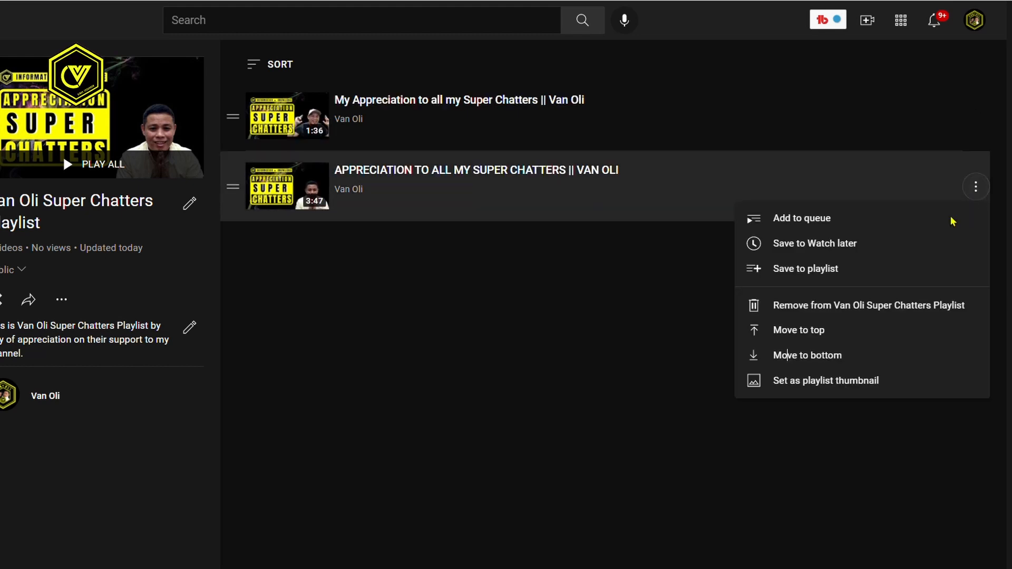
{"action": "left_click", "coordinate": [805, 331]}
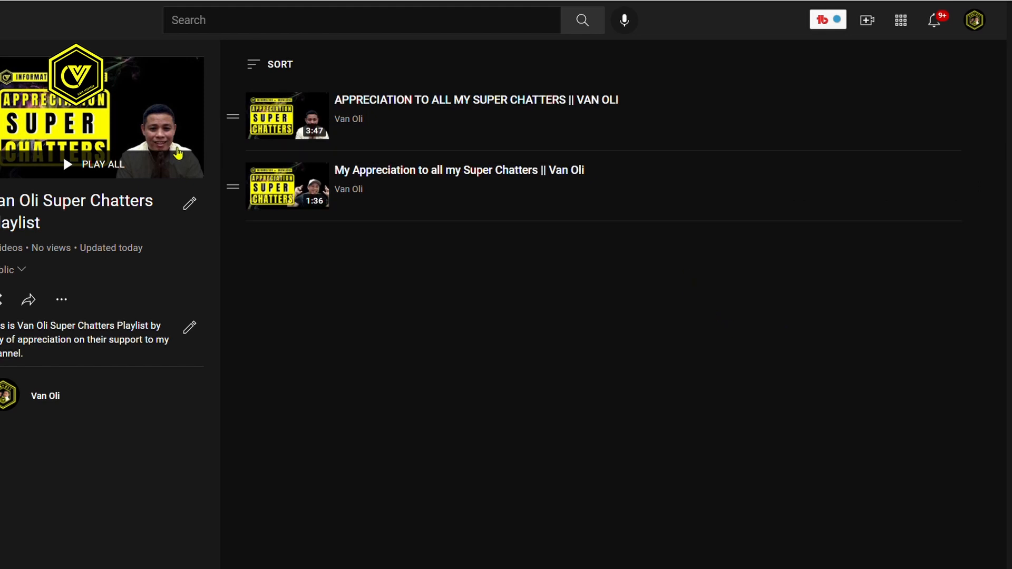
{"action": "left_click_drag", "start_coordinate": [234, 117], "coordinate": [243, 143]}
Check which playlists "My Appreciation to all my Super Chatters || Van Oli" is saved to, leaving the selection as is
{"action": "left_click", "coordinate": [977, 188]}
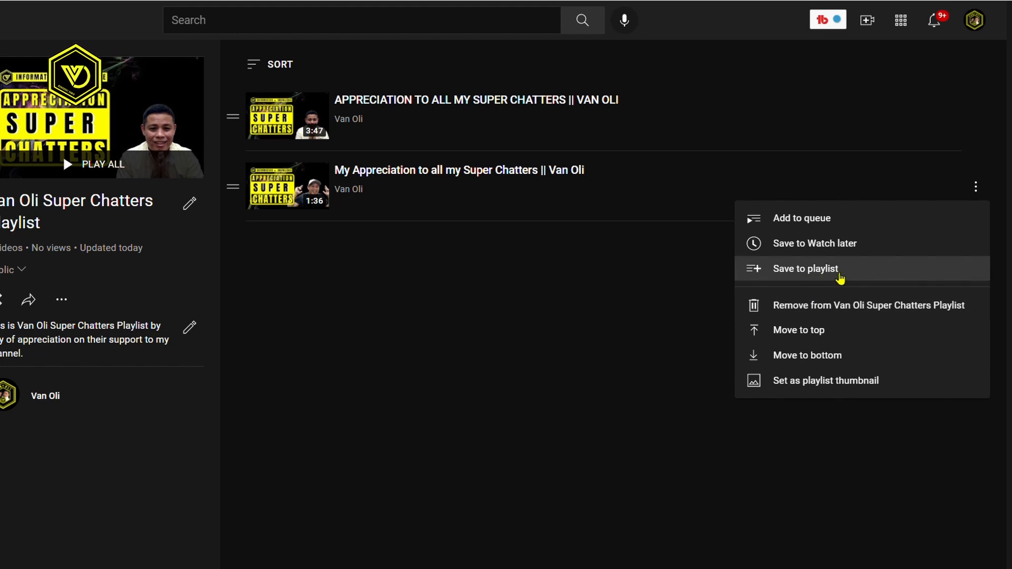
{"action": "left_click", "coordinate": [858, 280]}
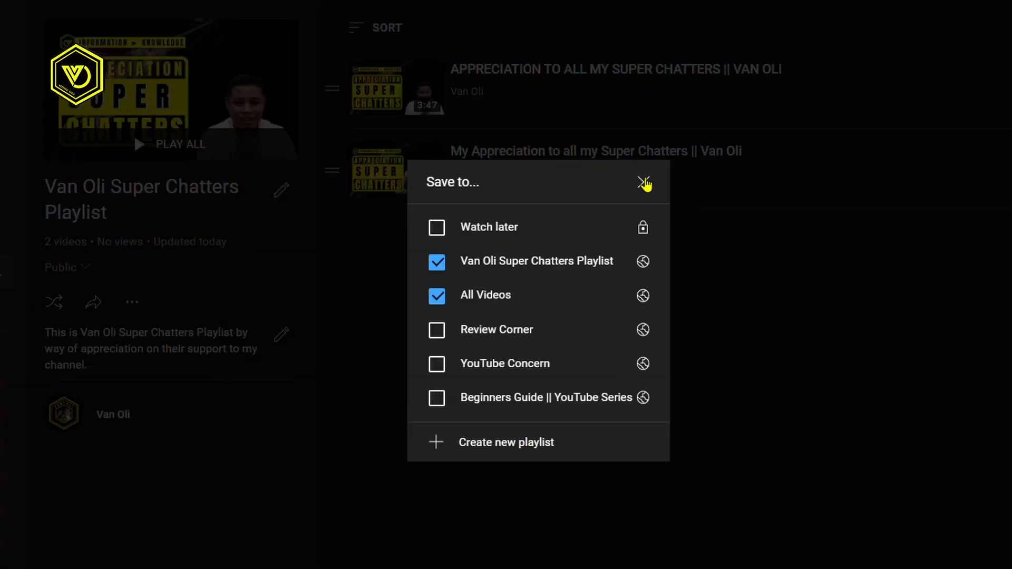
{"action": "left_click", "coordinate": [644, 182]}
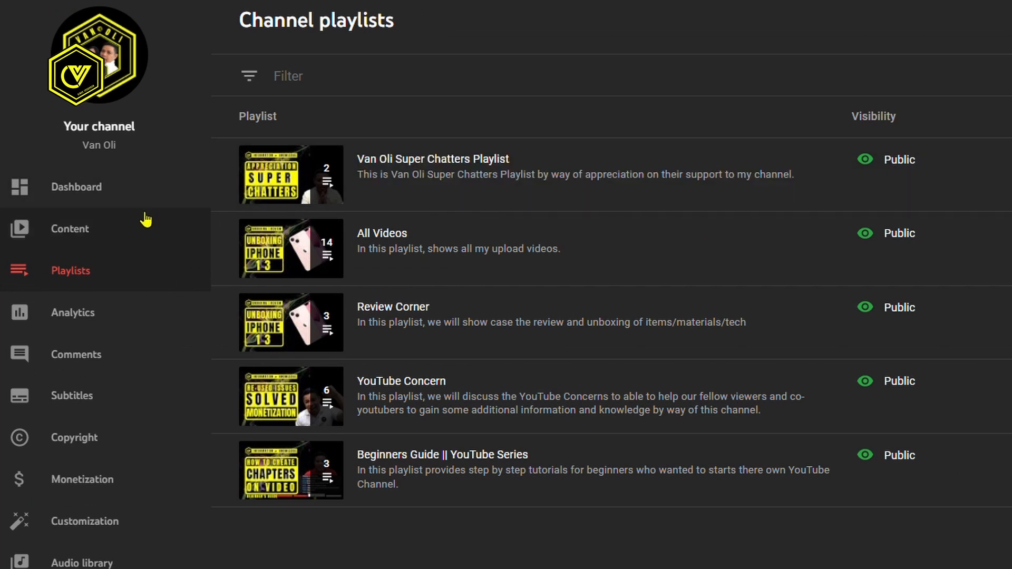
Open the channel's layout customization and review the existing playlist sections on the public channel homepage
{"action": "left_click", "coordinate": [84, 524]}
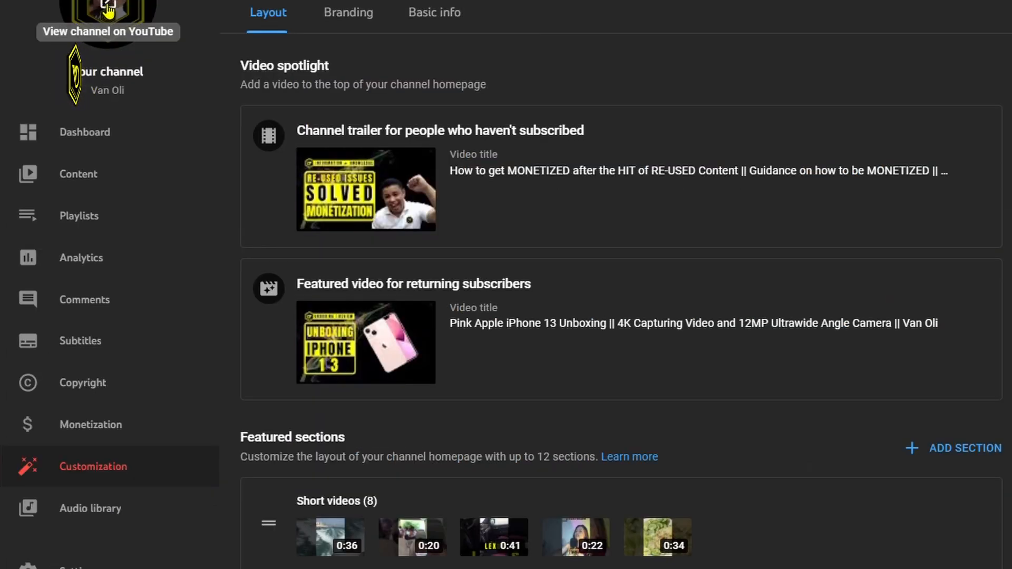
{"action": "left_click", "coordinate": [111, 40]}
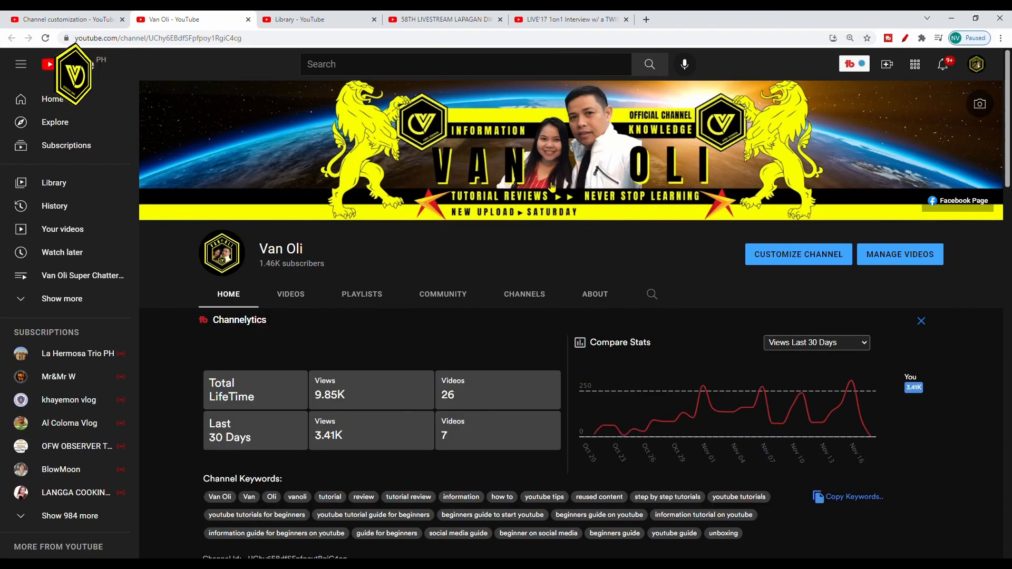
{"action": "scroll", "coordinate": [553, 186], "scroll_direction": "down", "scroll_amount": 12}
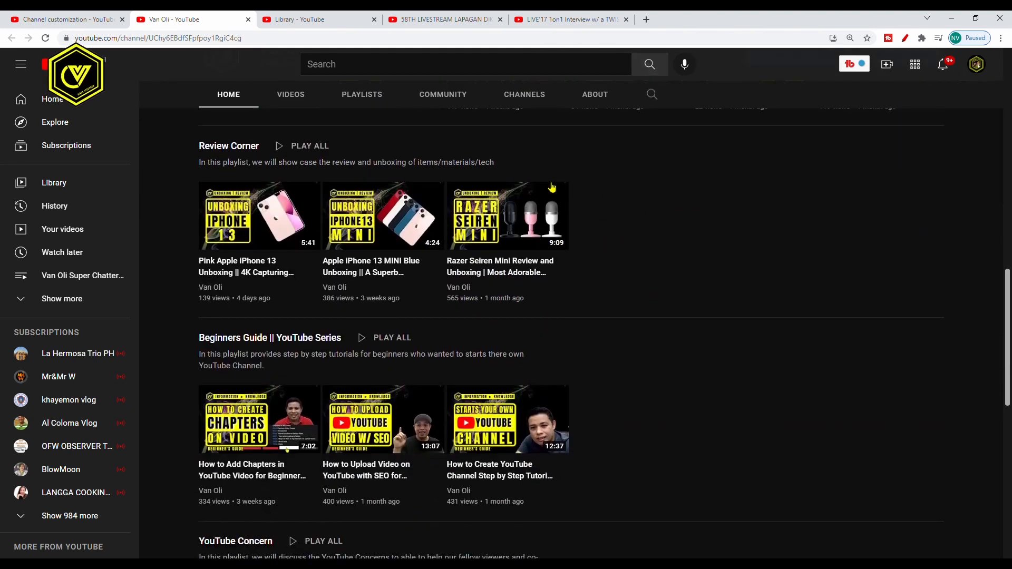
{"action": "scroll", "coordinate": [665, 240], "scroll_direction": "down", "scroll_amount": 7}
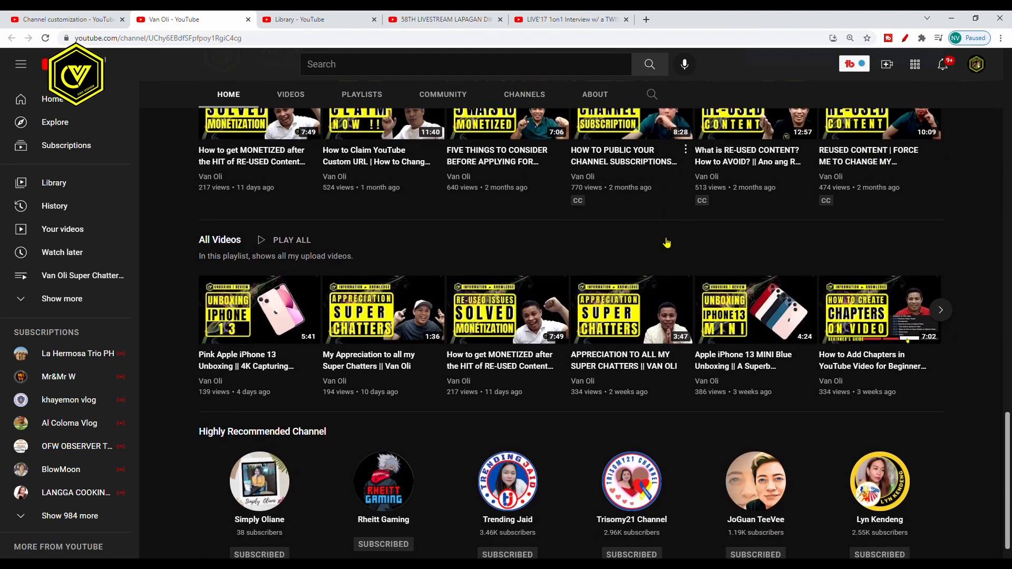
{"action": "scroll", "coordinate": [419, 381], "scroll_direction": "up", "scroll_amount": 14}
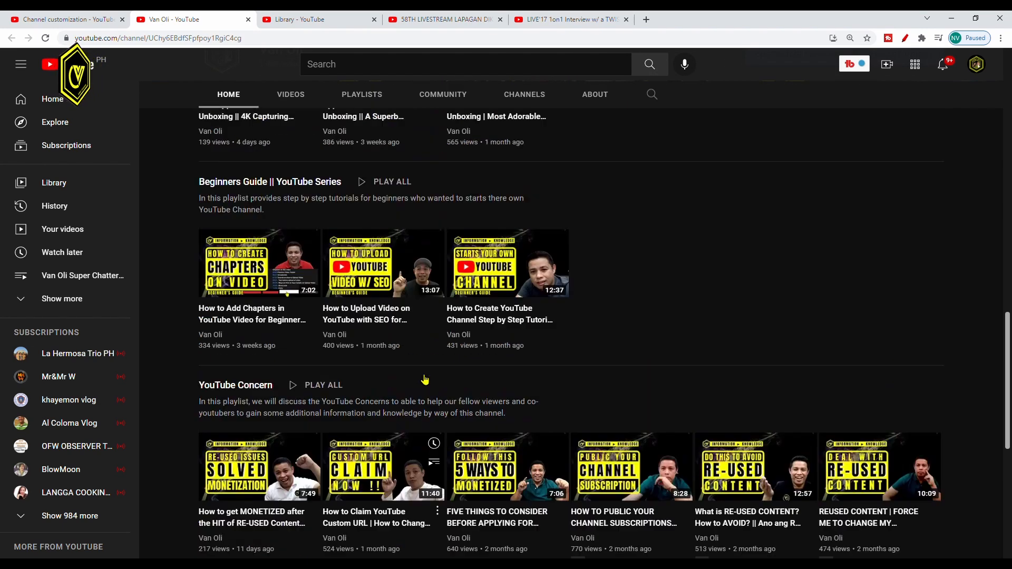
{"action": "scroll", "coordinate": [432, 376], "scroll_direction": "up", "scroll_amount": 8}
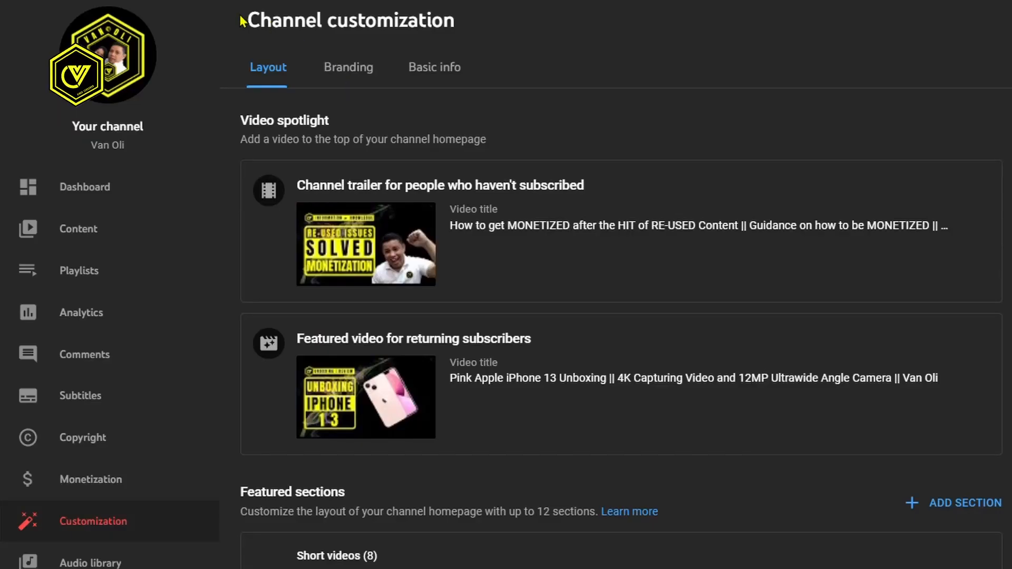
{"action": "scroll", "coordinate": [456, 197], "scroll_direction": "down", "scroll_amount": 5}
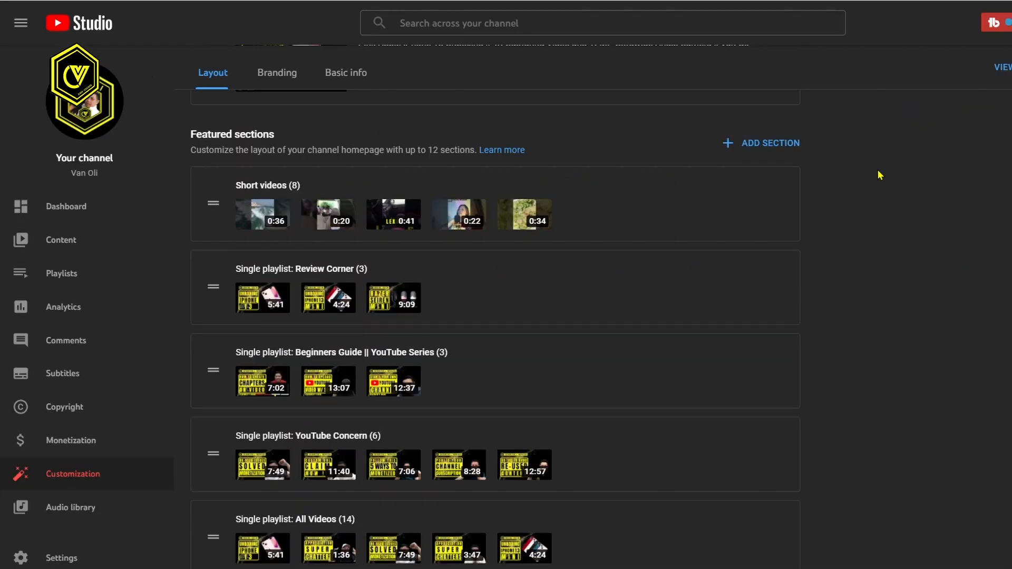
{"action": "left_click", "coordinate": [781, 148]}
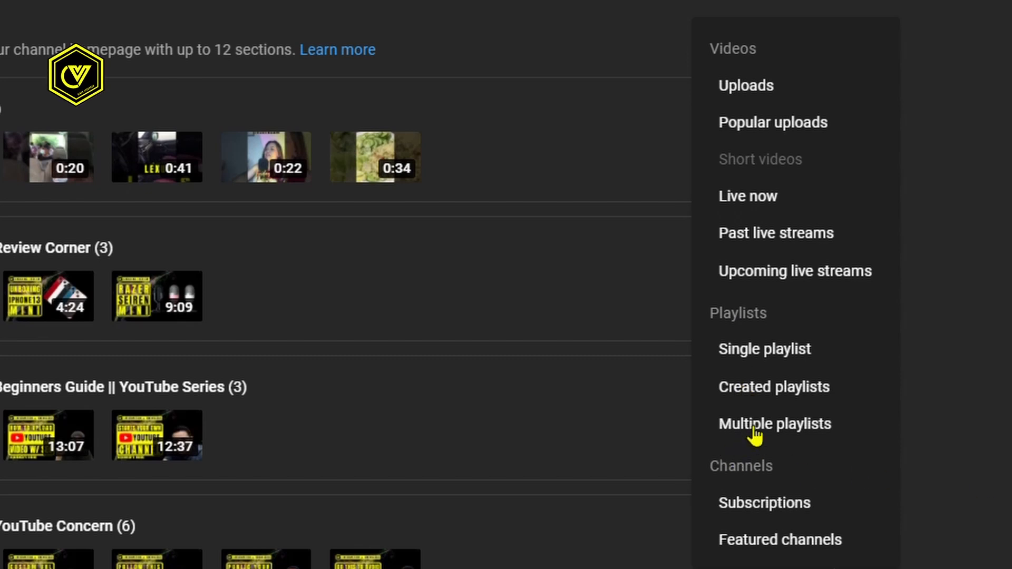
{"action": "left_click", "coordinate": [755, 427]}
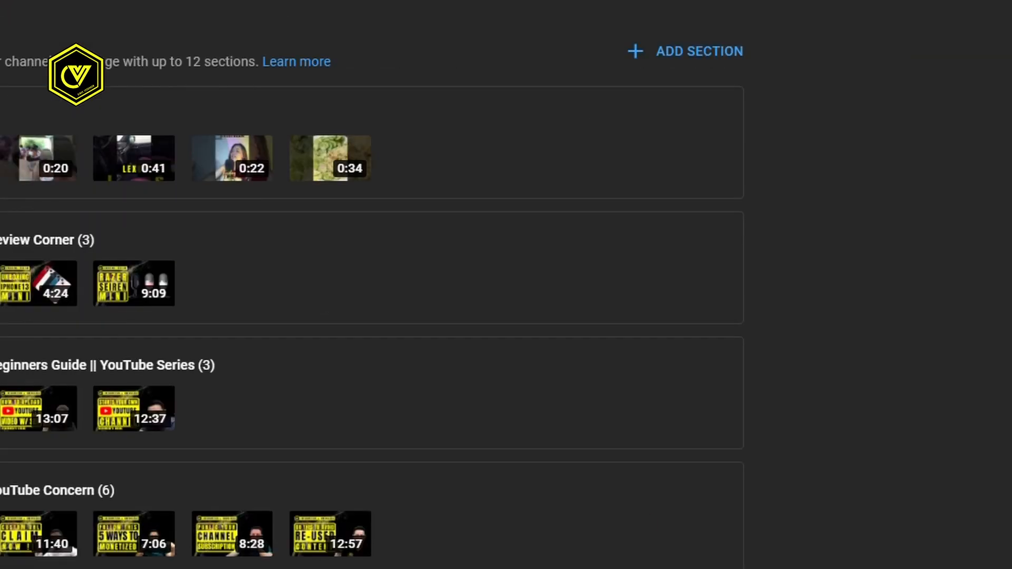
{"action": "left_click", "coordinate": [685, 53]}
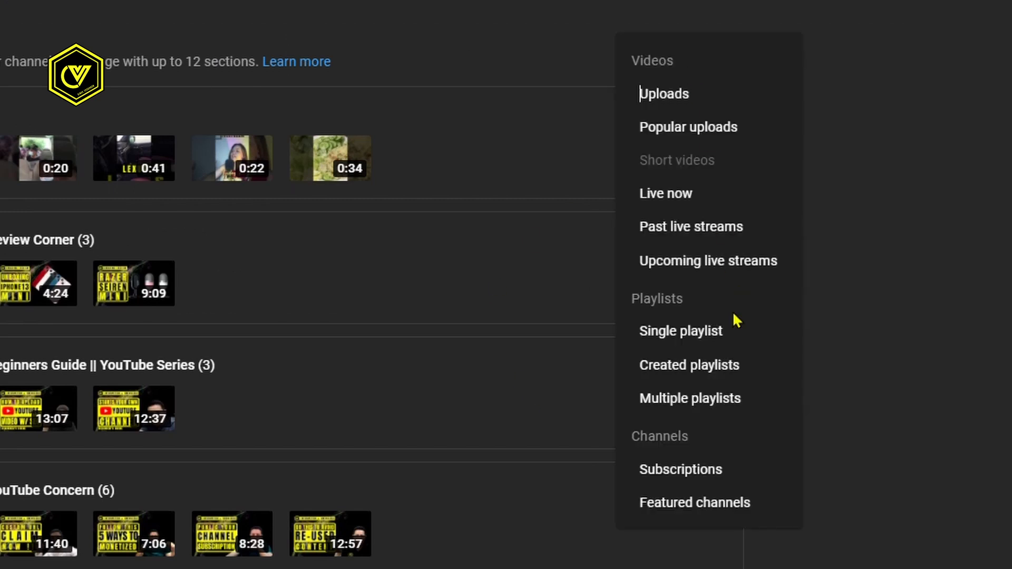
{"action": "left_click", "coordinate": [676, 374]}
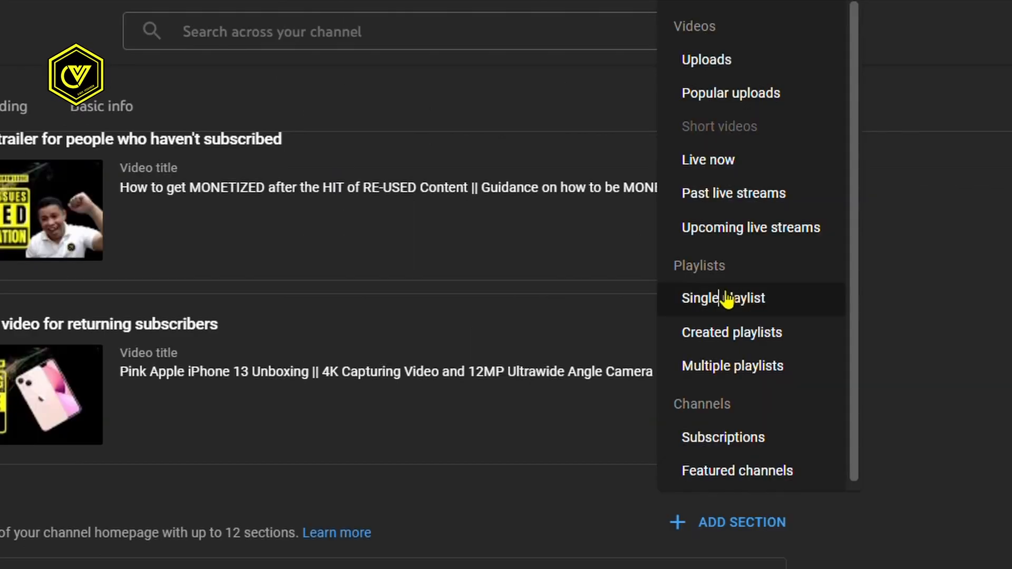
{"action": "left_click", "coordinate": [701, 298]}
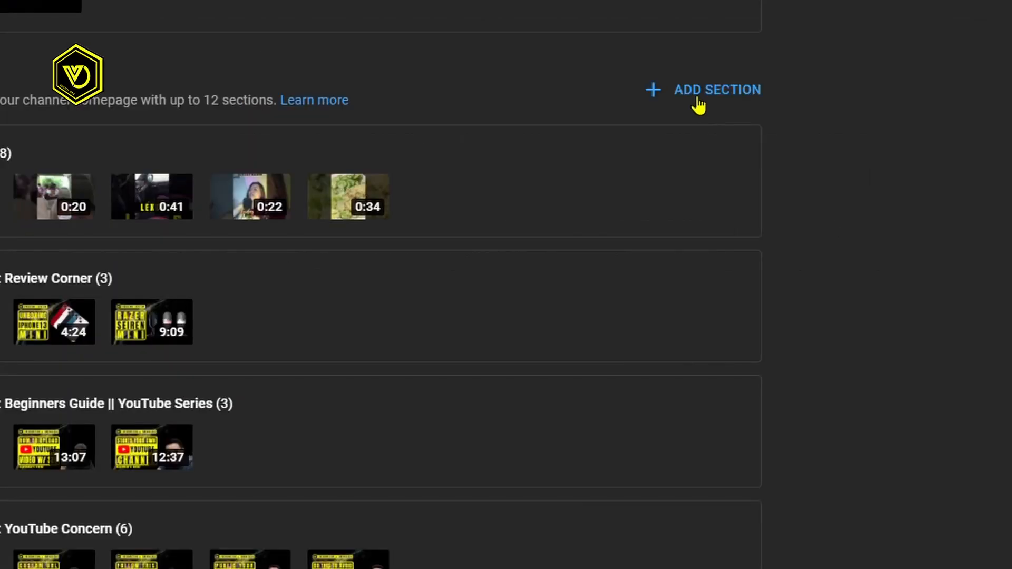
Add a single-playlist section for "Van Oli Super Chatters Playlist" to the channel homepage and place it directly above the All Videos section
{"action": "left_click", "coordinate": [697, 101]}
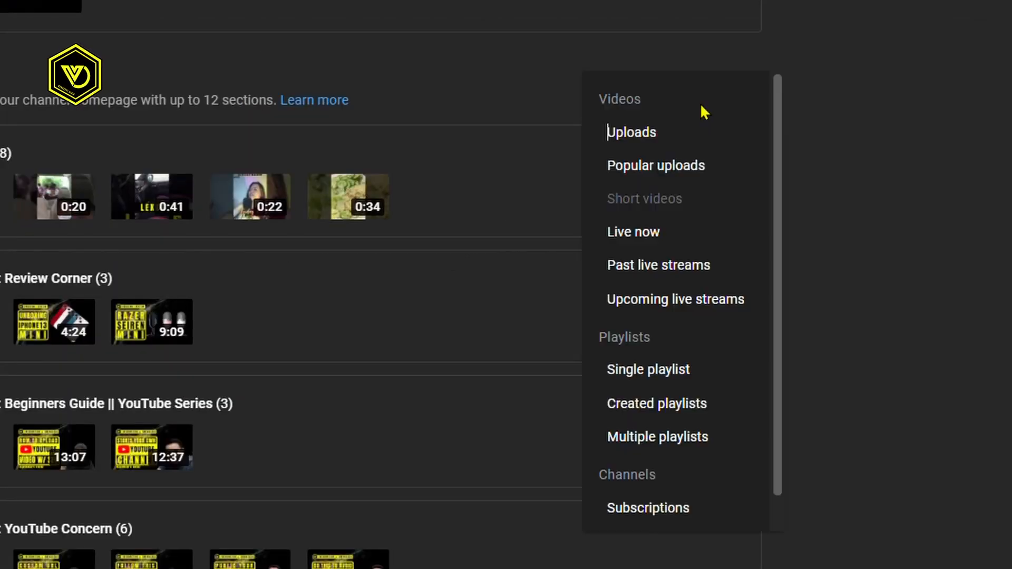
{"action": "scroll", "coordinate": [687, 237], "scroll_direction": "down", "scroll_amount": 1}
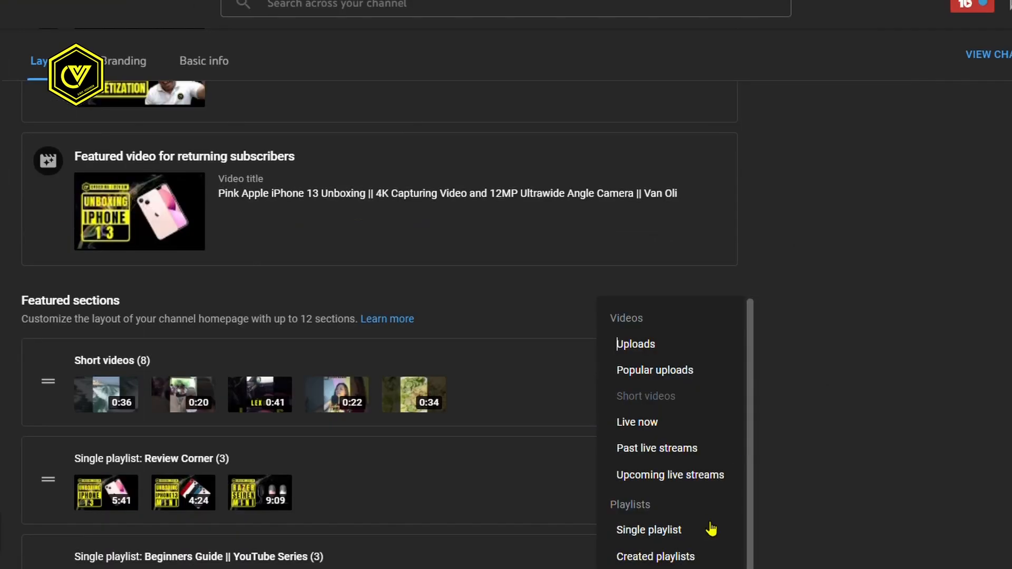
{"action": "left_click", "coordinate": [647, 532]}
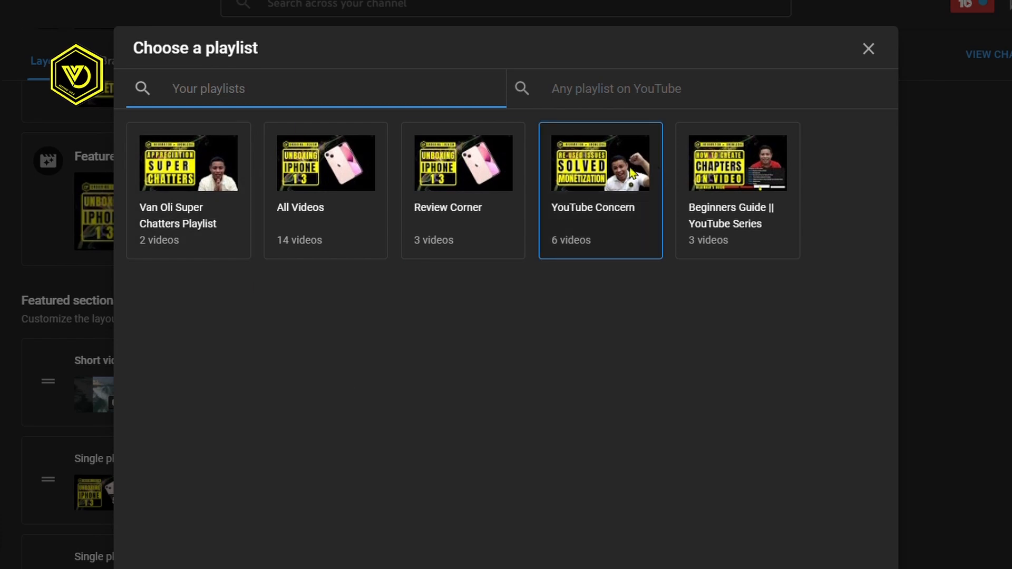
{"action": "left_click", "coordinate": [177, 195]}
{"action": "scroll", "coordinate": [482, 440], "scroll_direction": "down", "scroll_amount": 5}
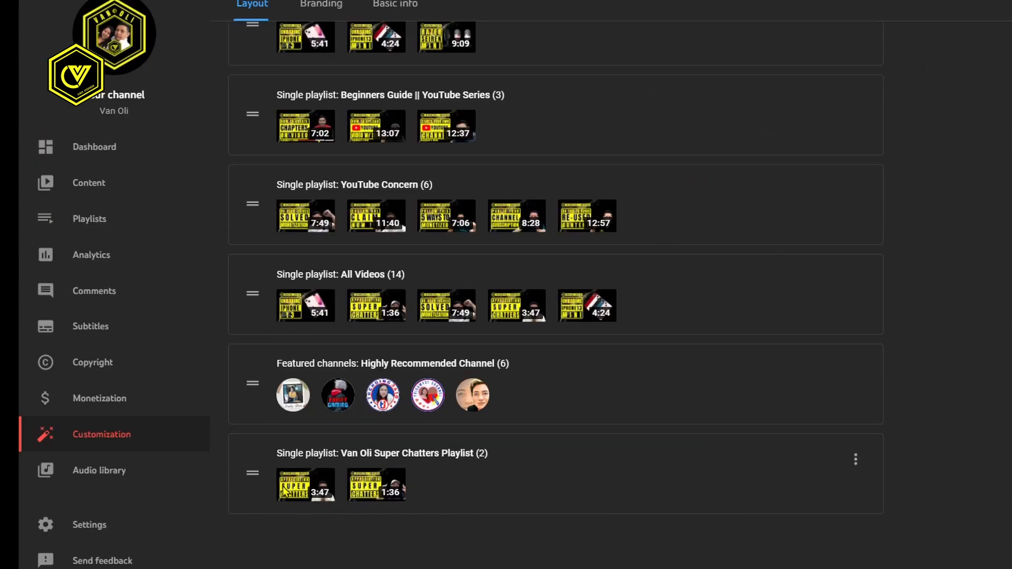
{"action": "left_click_drag", "start_coordinate": [268, 490], "coordinate": [256, 292]}
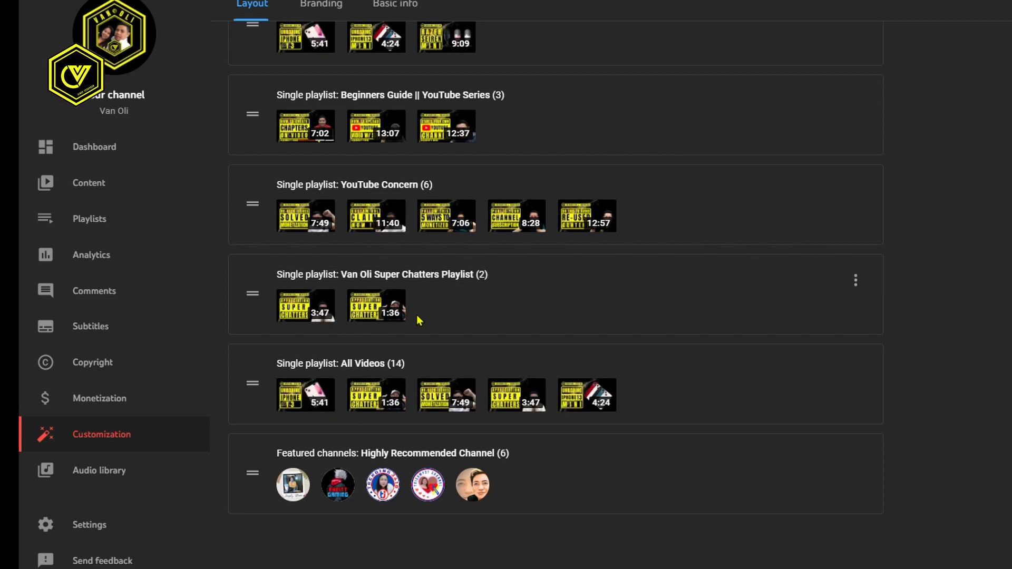
Check the options of the Van Oli Super Chatters Playlist section and publish the updated channel layout
{"action": "left_click", "coordinate": [856, 280]}
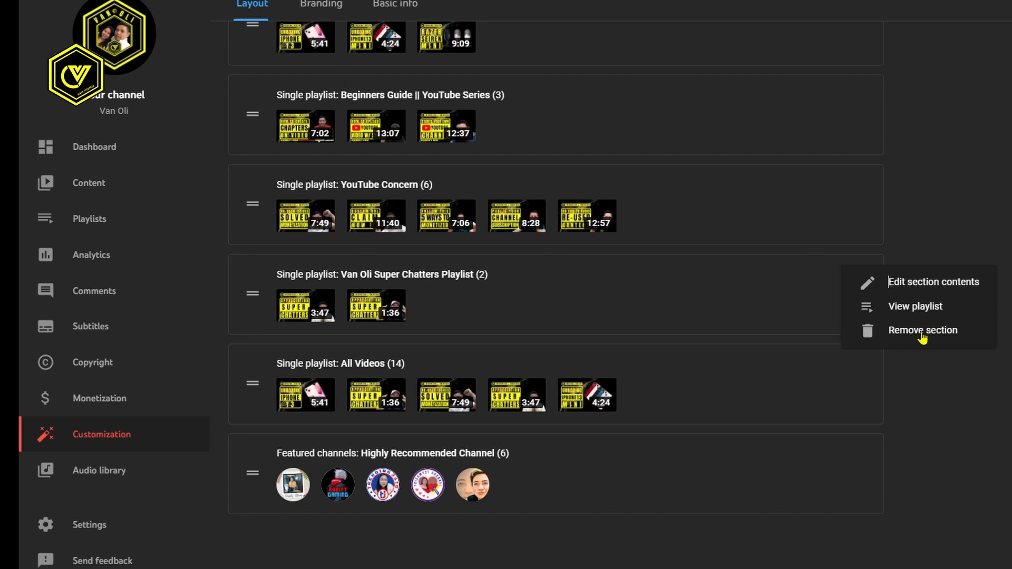
{"action": "left_click", "coordinate": [952, 439]}
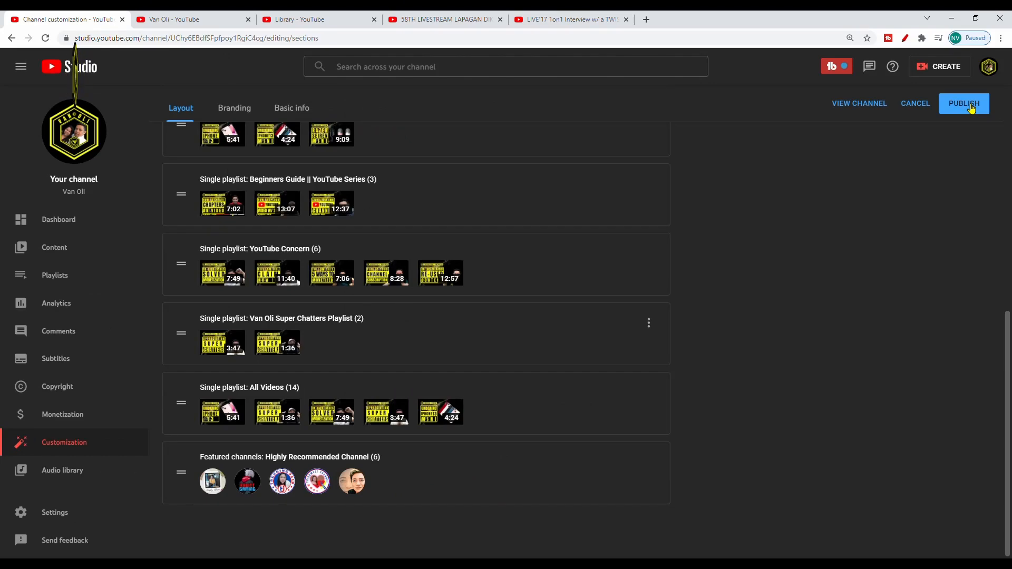
{"action": "left_click", "coordinate": [971, 107]}
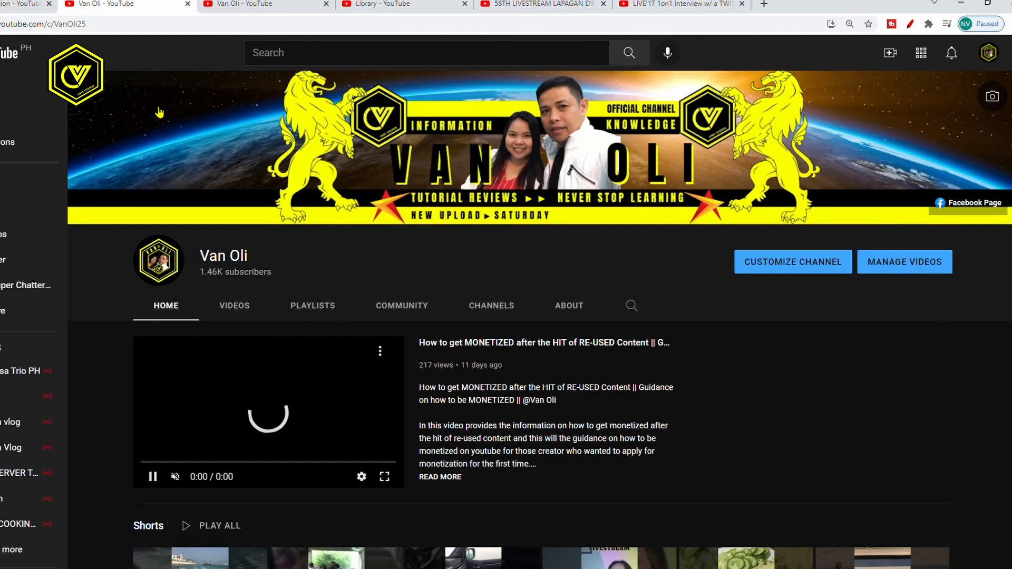
Examine the placement of the Van Oli Super Chatters Playlist section on the public channel homepage
{"action": "scroll", "coordinate": [501, 237], "scroll_direction": "down", "scroll_amount": 20}
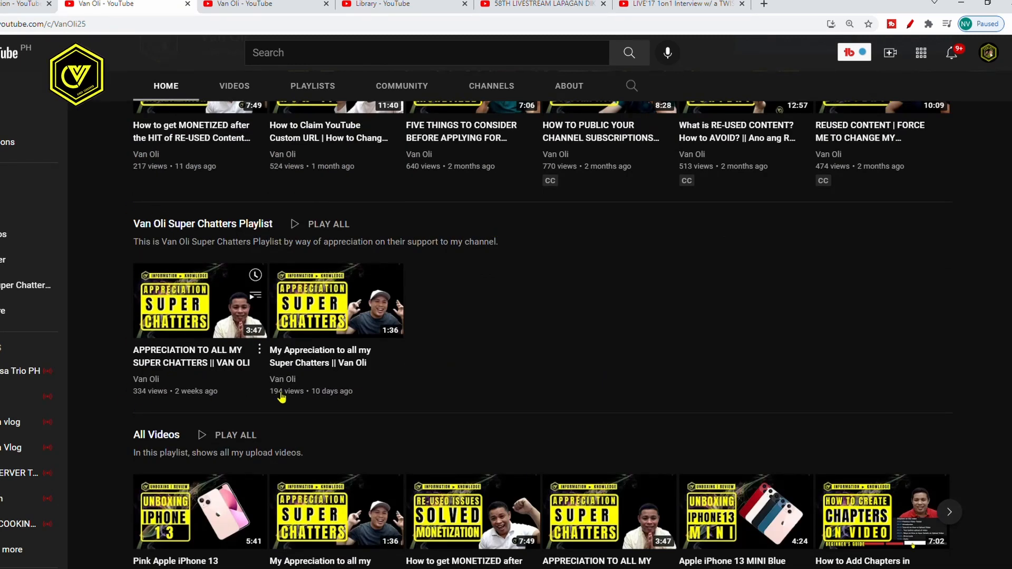
{"action": "scroll", "coordinate": [481, 294], "scroll_direction": "down", "scroll_amount": 4}
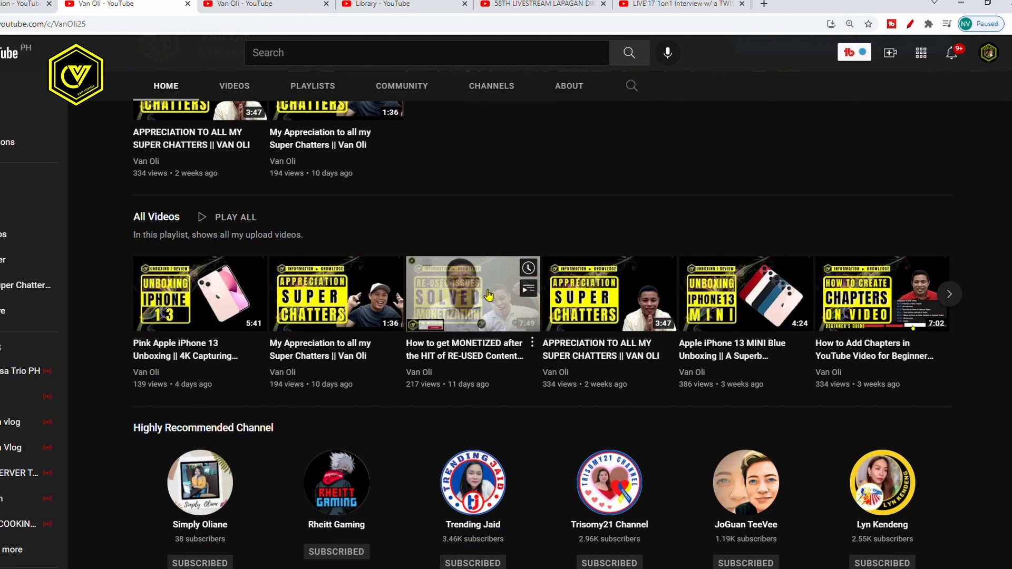
{"action": "scroll", "coordinate": [474, 290], "scroll_direction": "up", "scroll_amount": 3}
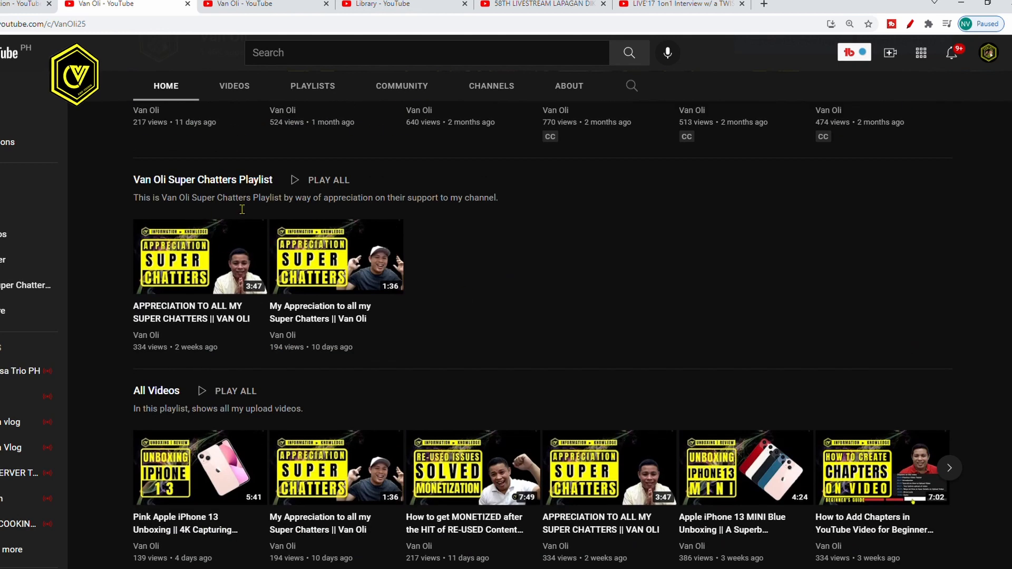
{"action": "scroll", "coordinate": [461, 354], "scroll_direction": "up", "scroll_amount": 6}
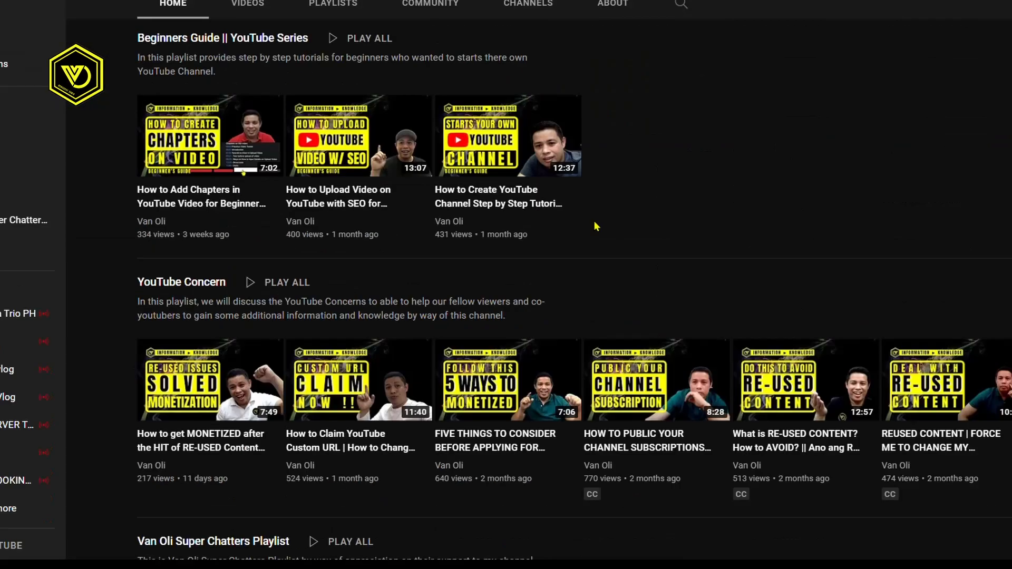
{"action": "scroll", "coordinate": [389, 332], "scroll_direction": "down", "scroll_amount": 9}
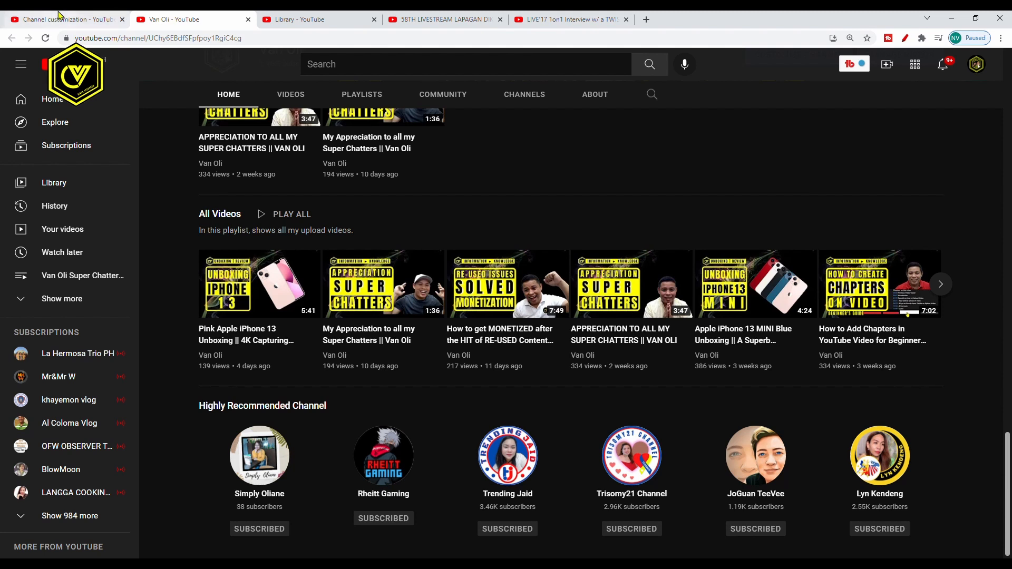
Return to the channel customization and add a Subscriptions section to the featured sections
{"action": "left_click", "coordinate": [62, 20]}
{"action": "scroll", "coordinate": [379, 325], "scroll_direction": "up", "scroll_amount": 6}
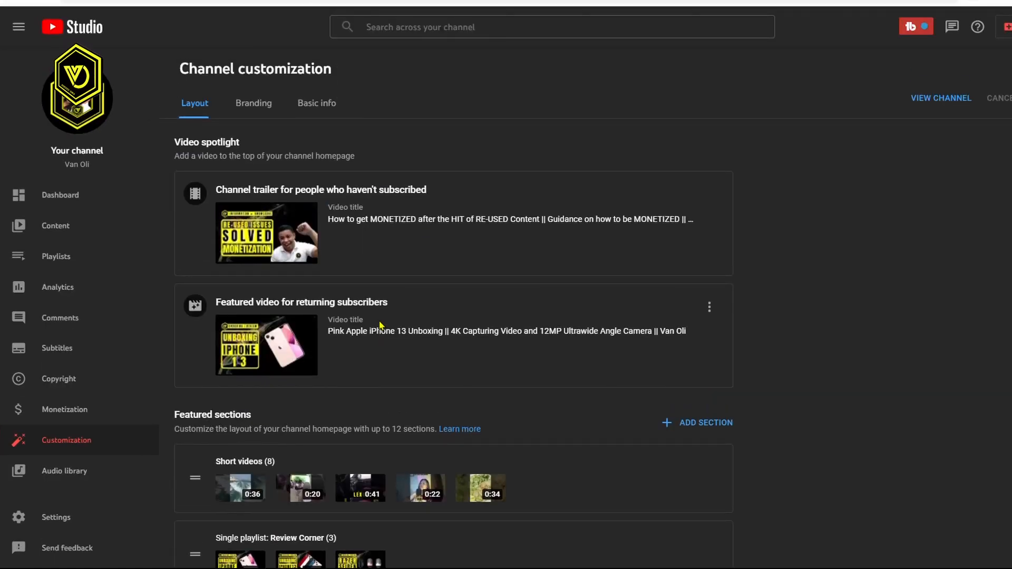
{"action": "scroll", "coordinate": [380, 326], "scroll_direction": "down", "scroll_amount": 2}
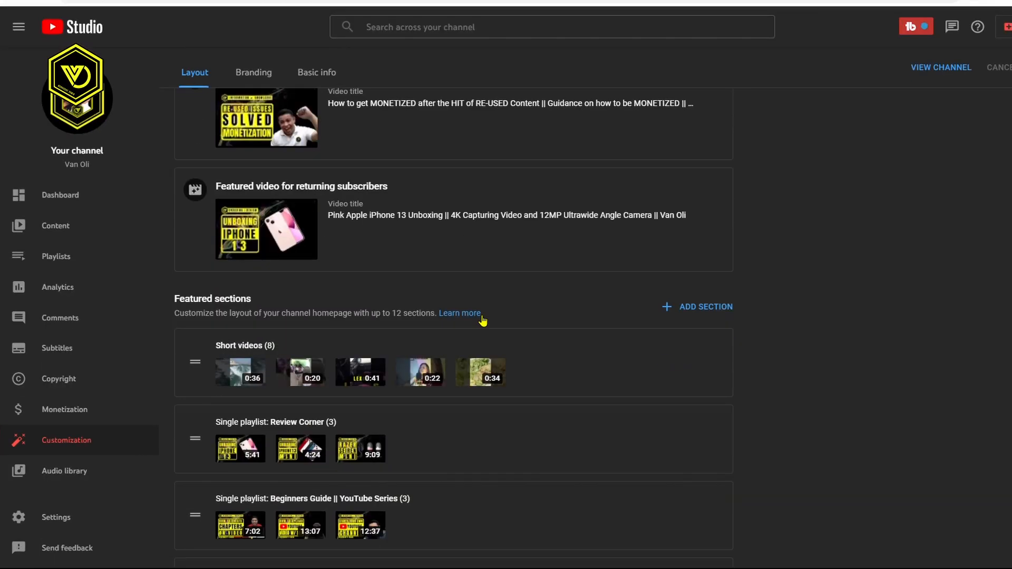
{"action": "left_click", "coordinate": [706, 310]}
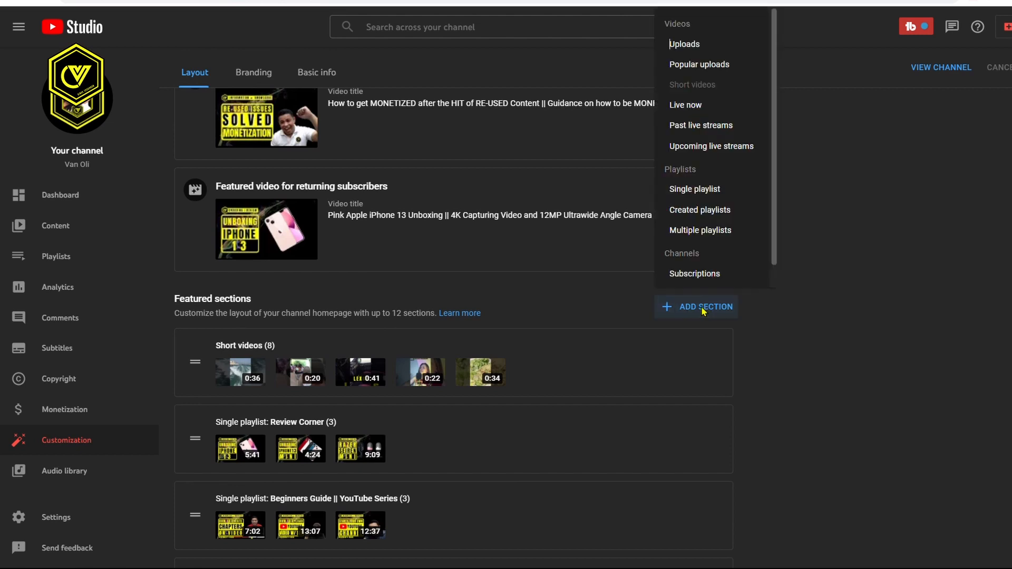
{"action": "scroll", "coordinate": [685, 264], "scroll_direction": "down", "scroll_amount": 1}
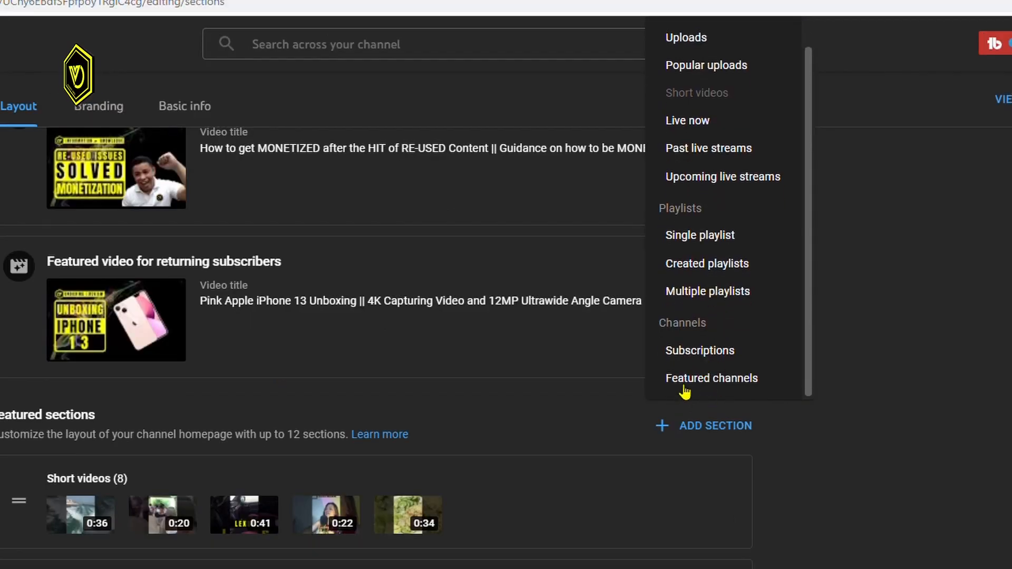
{"action": "left_click", "coordinate": [701, 352]}
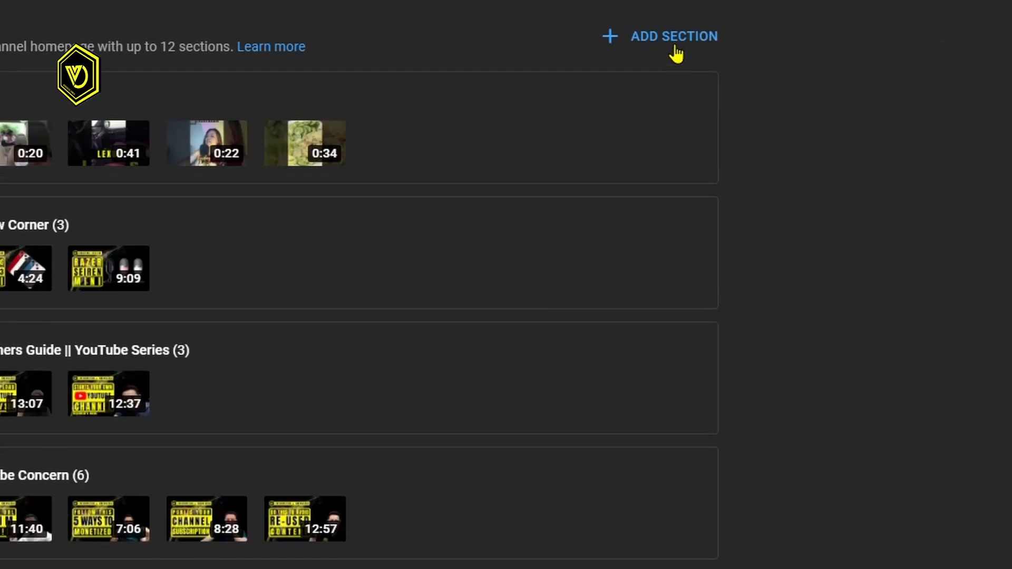
Add a Featured channels section to the homepage layout and title it "Collab with Livestream"
{"action": "left_click", "coordinate": [673, 39]}
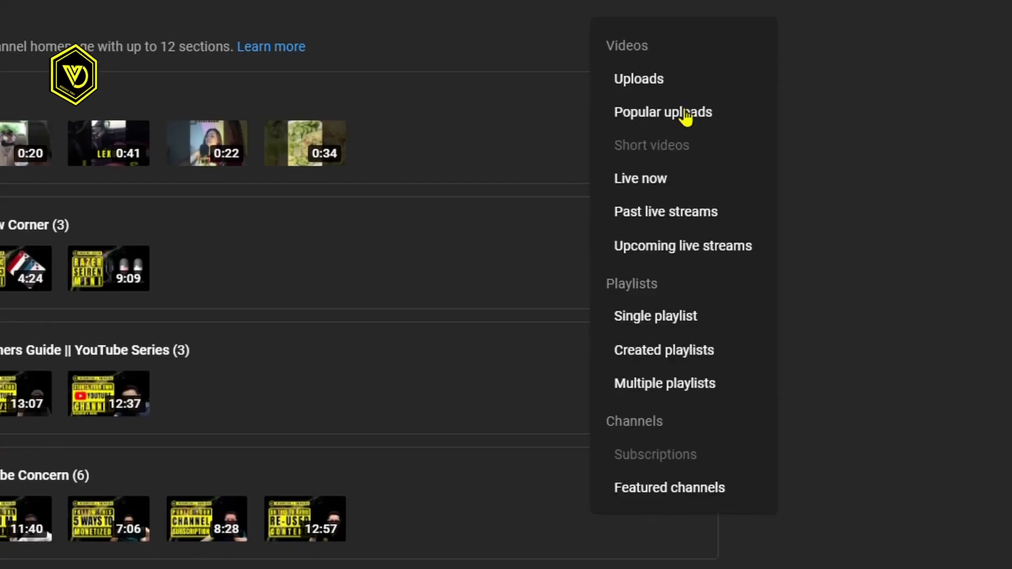
{"action": "left_click", "coordinate": [654, 494]}
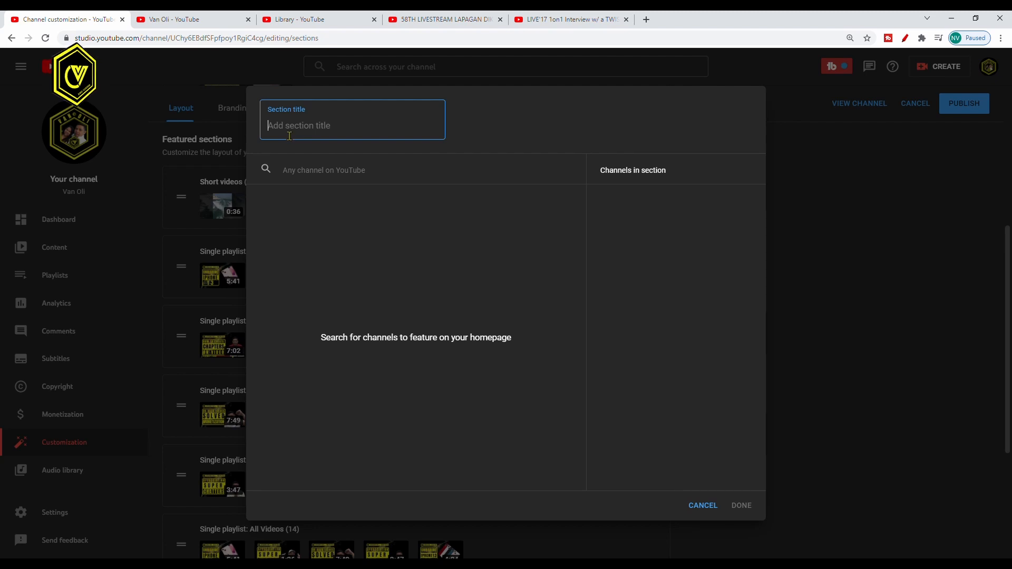
{"action": "type", "text": "Colla"}
{"action": "type", "text": "b"}
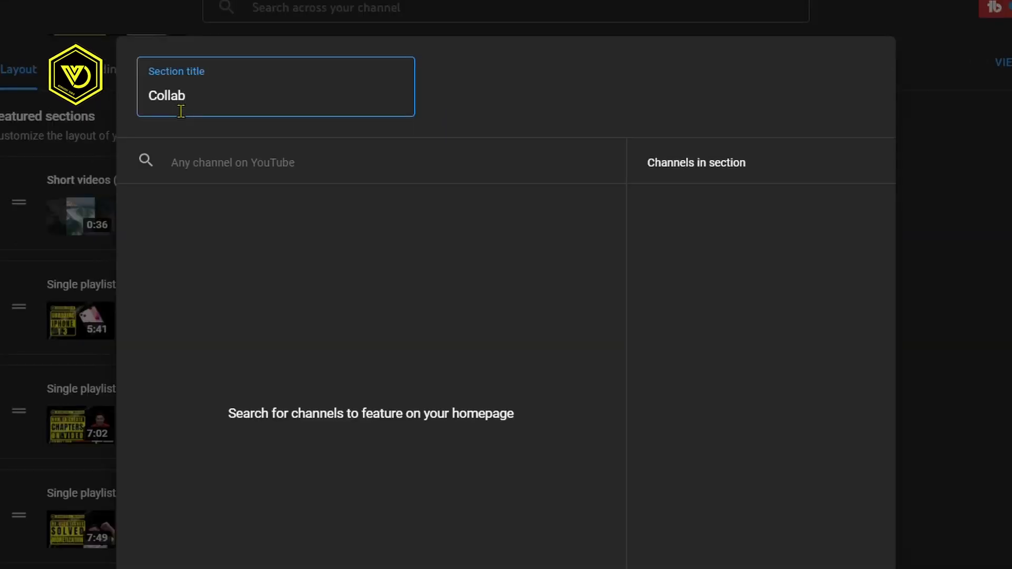
{"action": "type", "text": " with Livestream"}
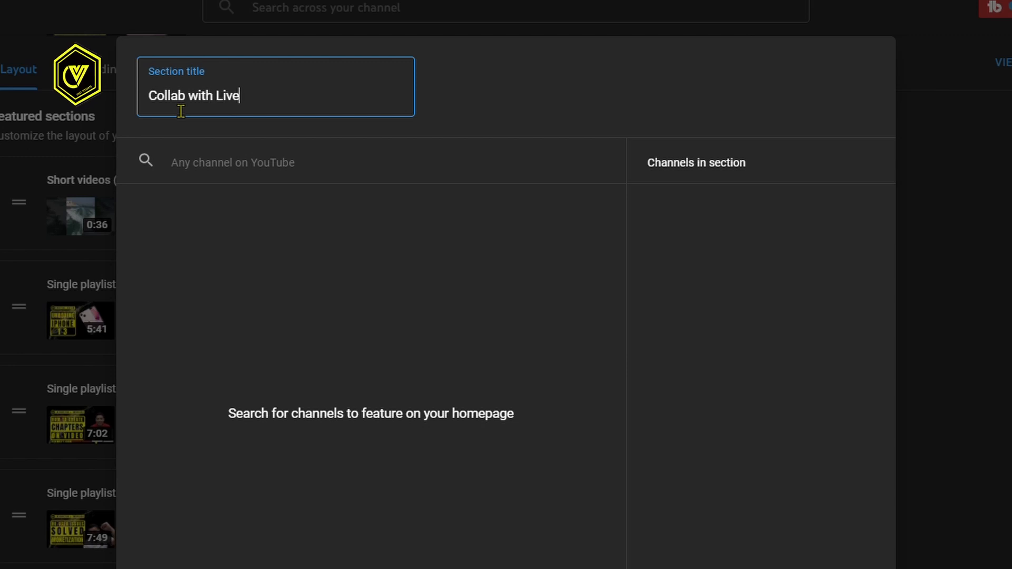
Search for the channel Trisomy21 and add Trisomy21 Channel to the section
{"action": "left_click", "coordinate": [255, 176]}
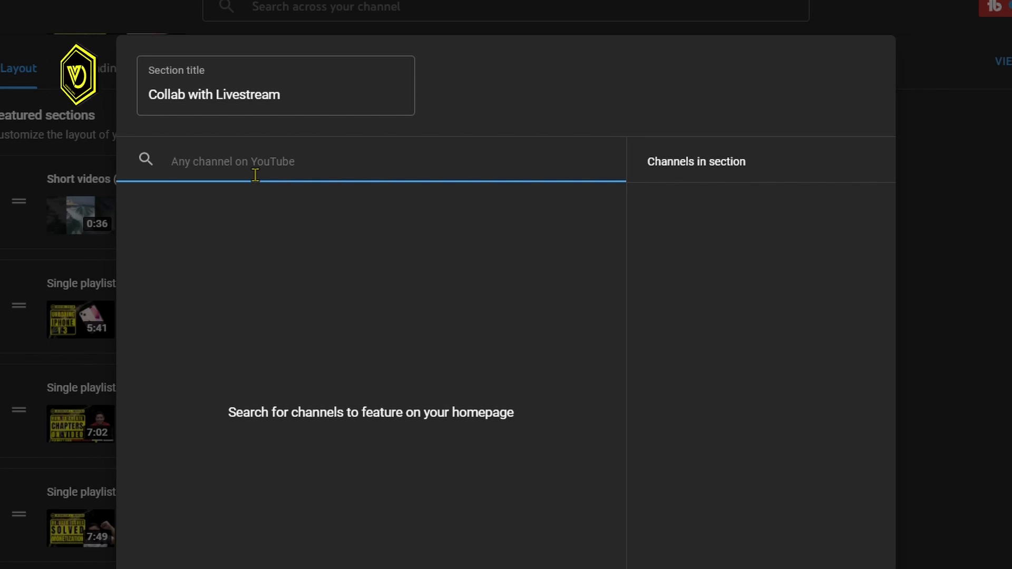
{"action": "type", "text": "Tris"}
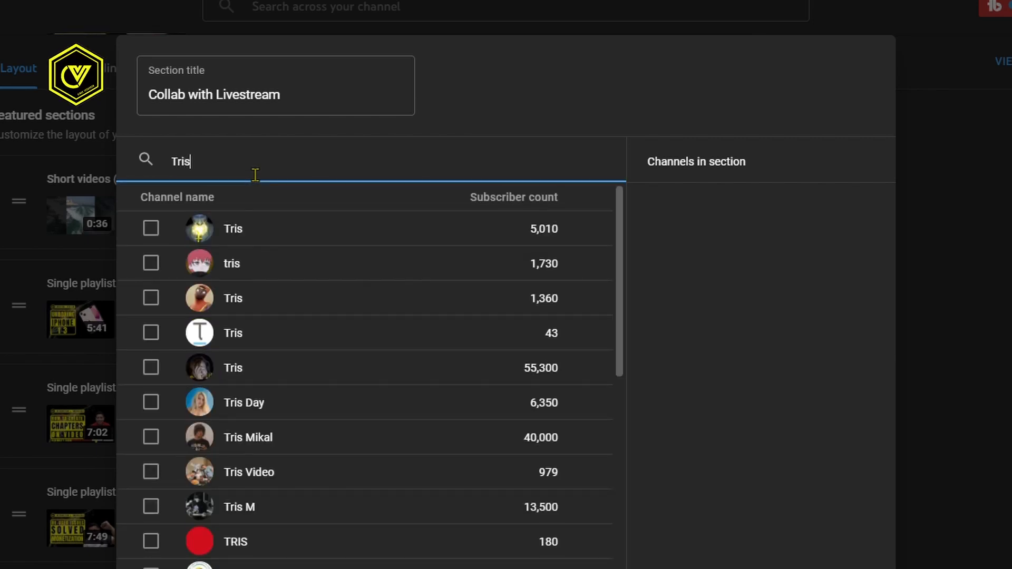
{"action": "type", "text": "o"}
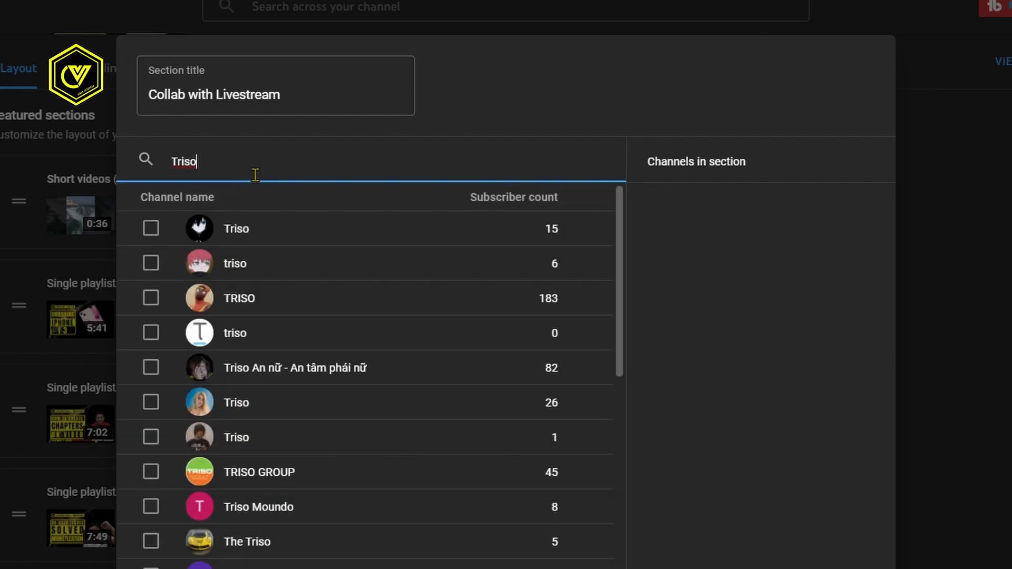
{"action": "type", "text": "my2"}
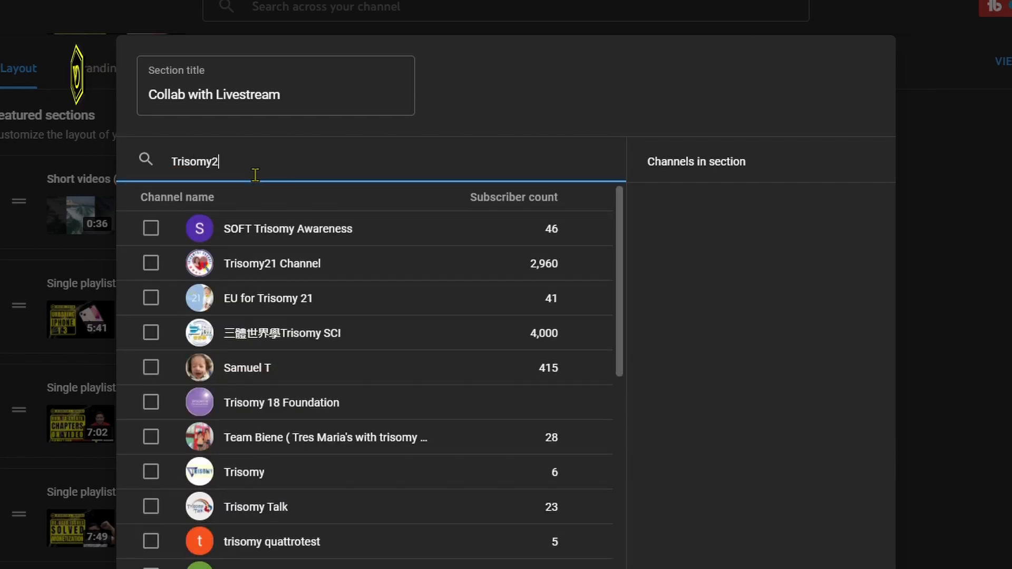
{"action": "type", "text": "1"}
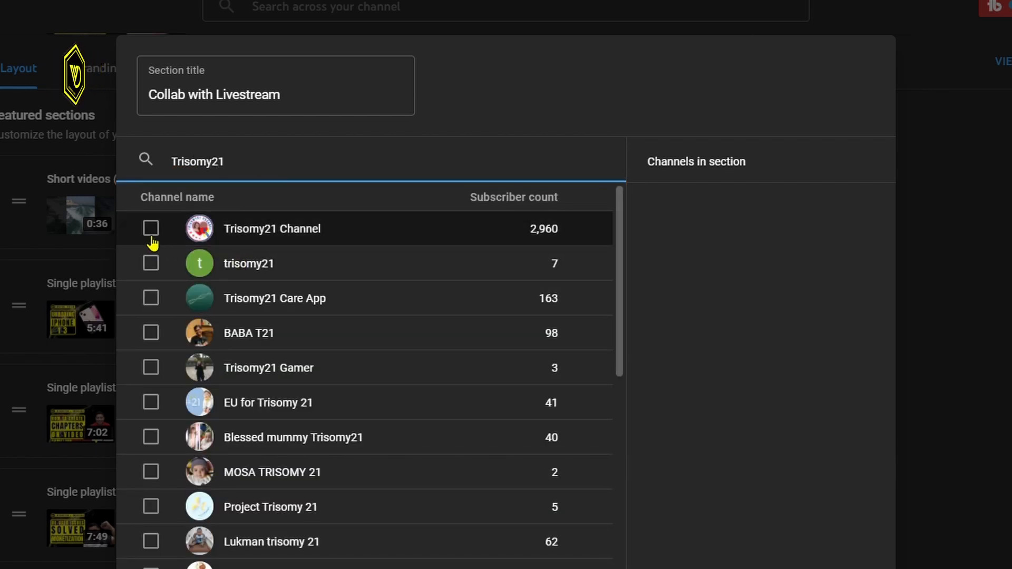
{"action": "left_click", "coordinate": [153, 230]}
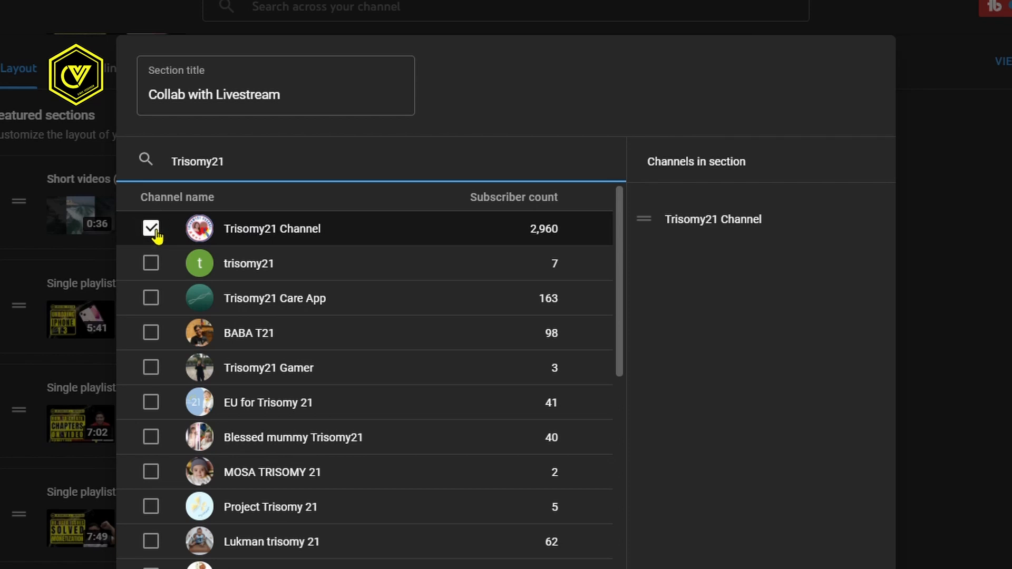
Search for Trending Jaid and add that channel to the section as well
{"action": "left_click_drag", "start_coordinate": [247, 171], "coordinate": [167, 168]}
{"action": "type", "text": "T"}
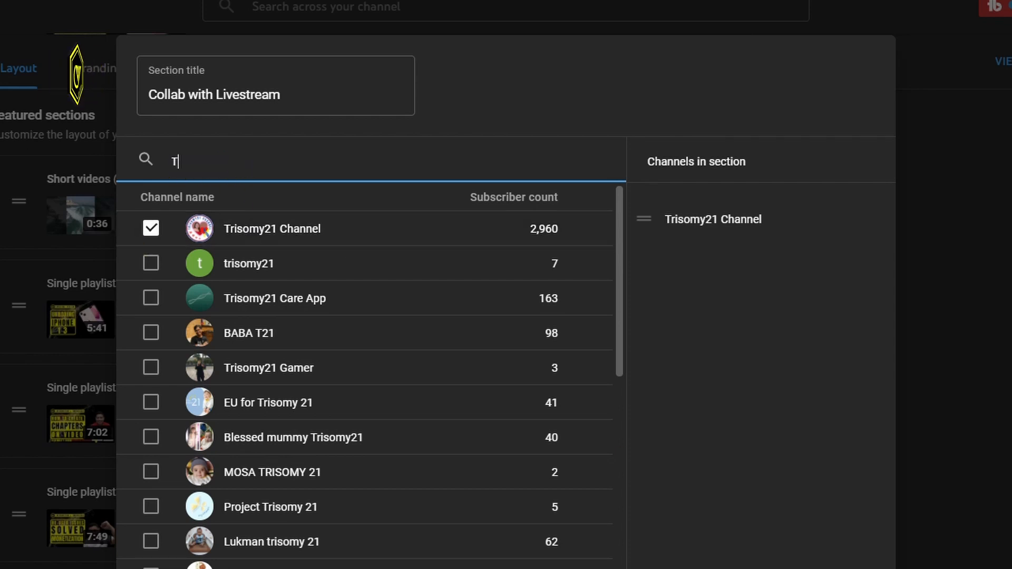
{"action": "type", "text": "rendin"}
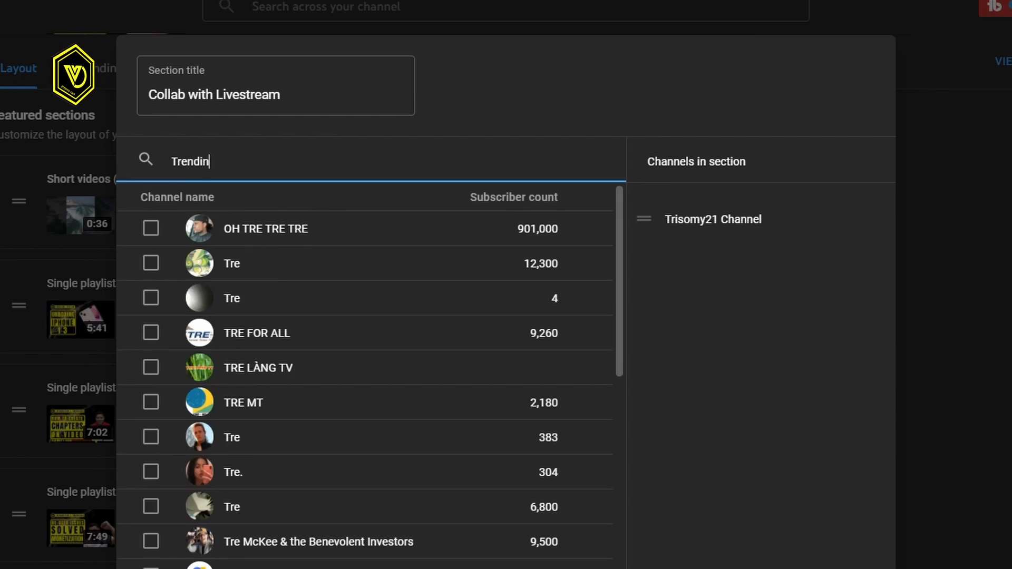
{"action": "type", "text": "g Jaid"}
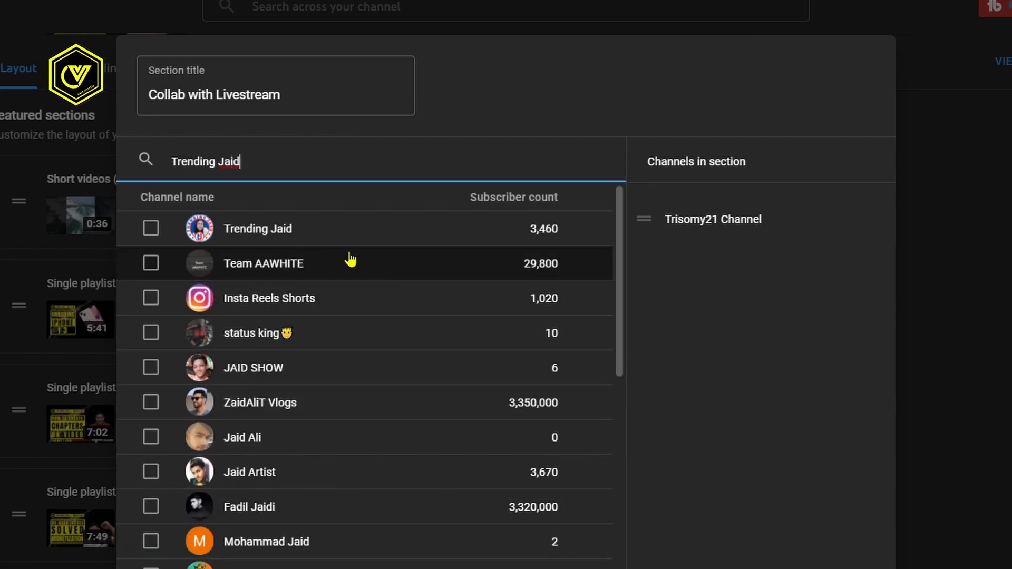
{"action": "left_click", "coordinate": [153, 231]}
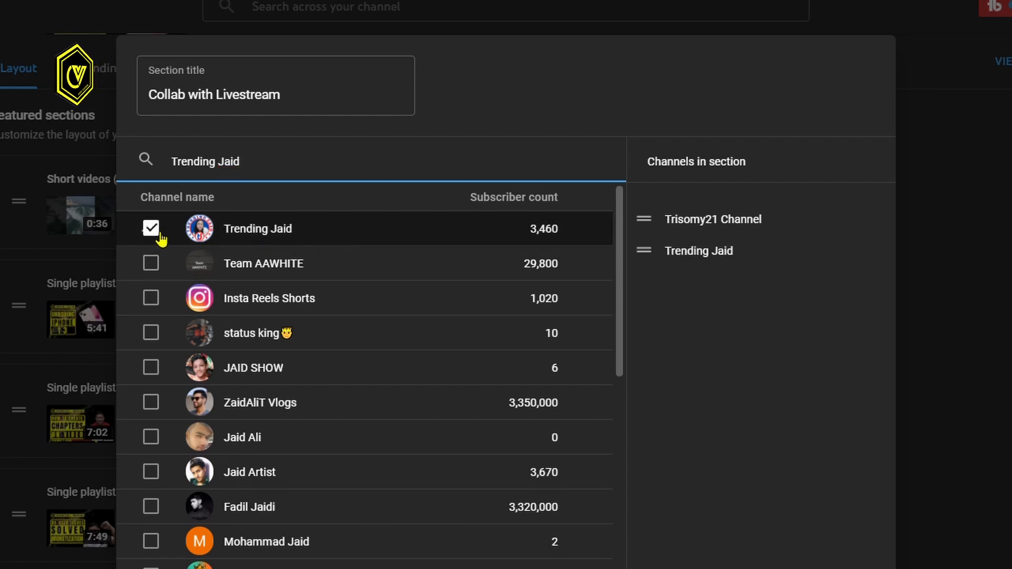
Place Trending Jaid above Trisomy21 Channel, save the section and check the new entry at the end of the layout
{"action": "mouse_move", "coordinate": [655, 204]}
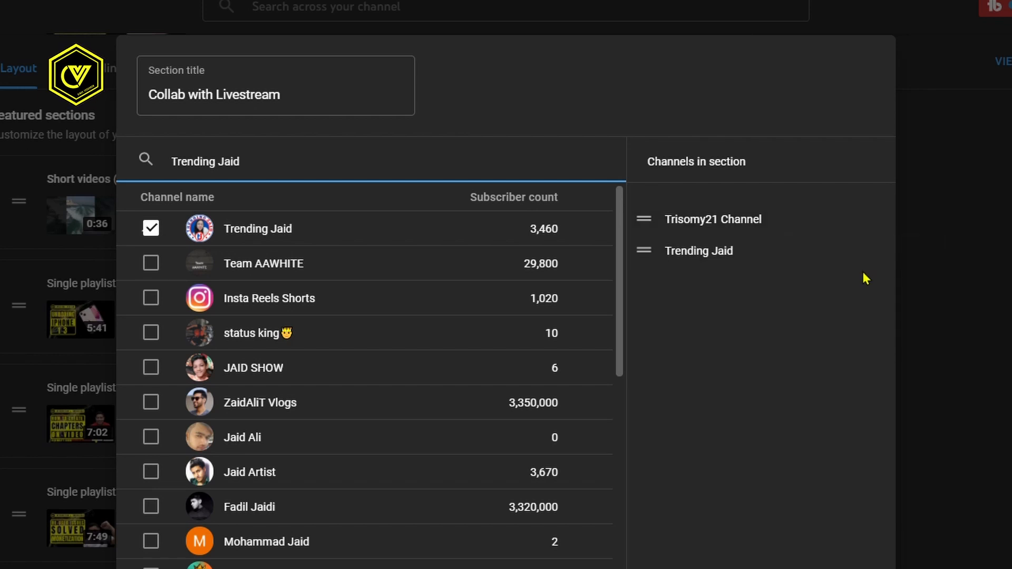
{"action": "mouse_move", "coordinate": [872, 250]}
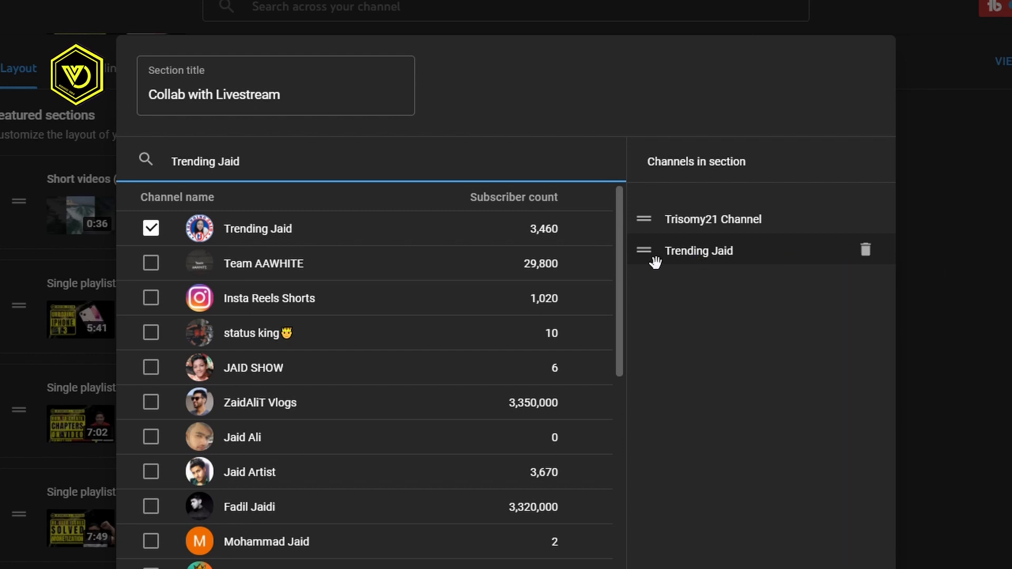
{"action": "left_click_drag", "start_coordinate": [652, 258], "coordinate": [650, 218]}
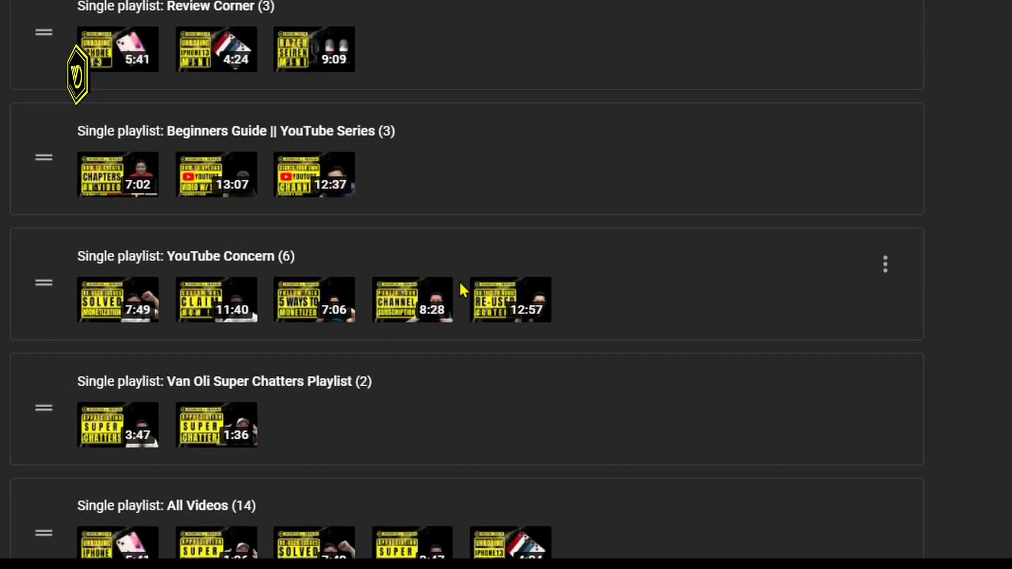
{"action": "scroll", "coordinate": [441, 266], "scroll_direction": "down", "scroll_amount": 6}
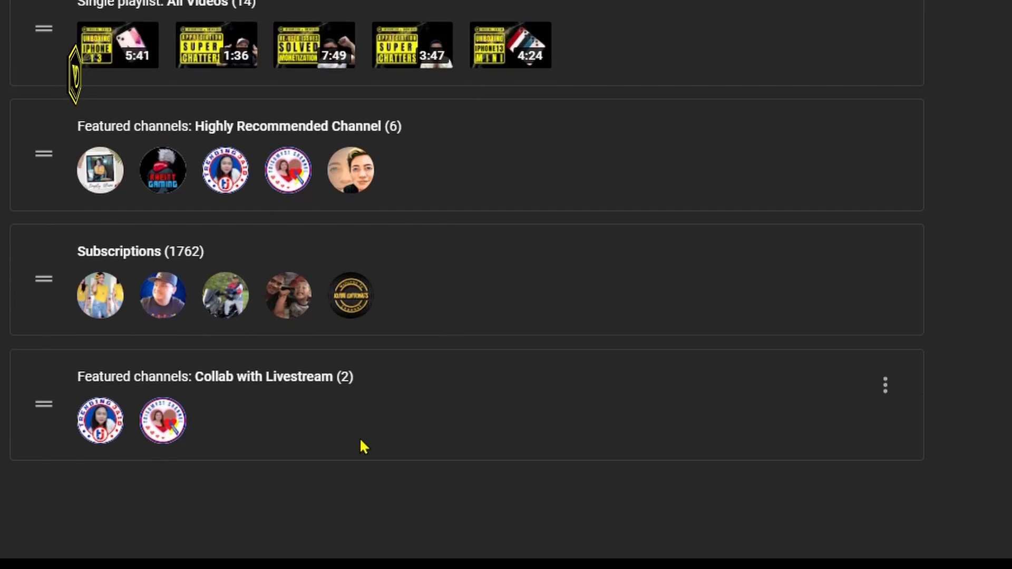
{"action": "double_click", "coordinate": [212, 383]}
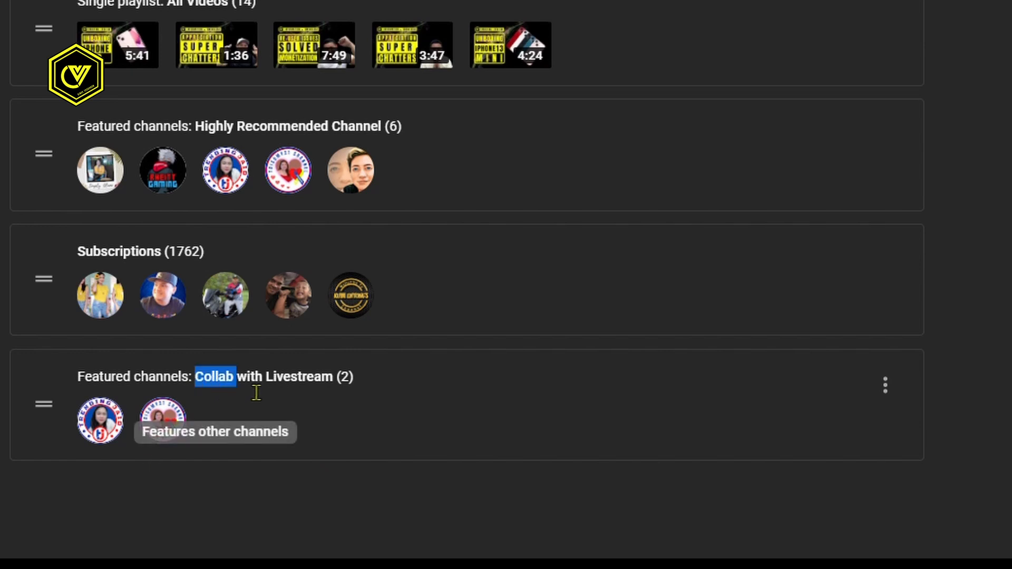
{"action": "left_click_drag", "start_coordinate": [256, 393], "coordinate": [357, 379]}
{"action": "left_click", "coordinate": [343, 386]}
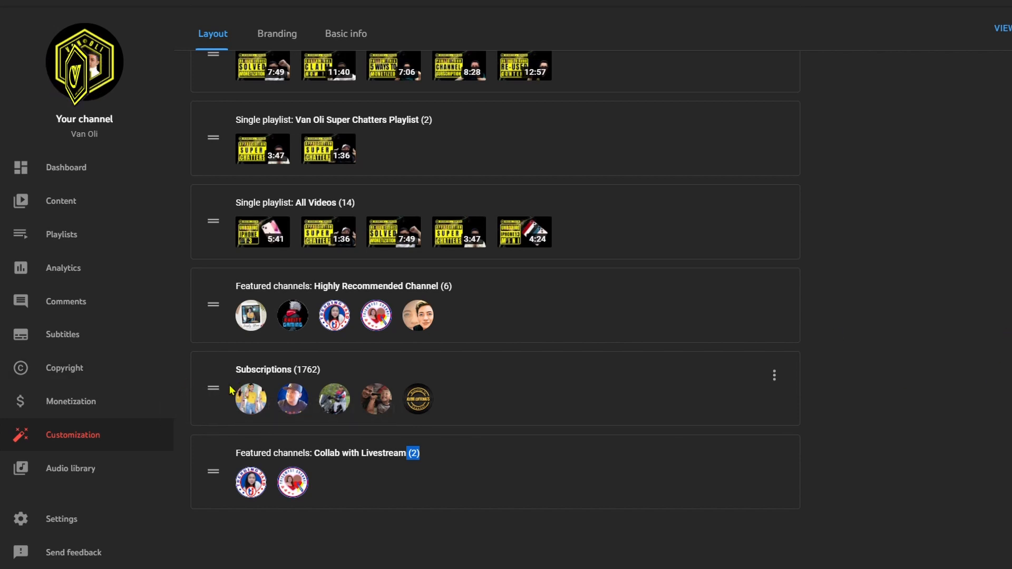
Remove the Subscriptions section from the featured sections and look over the remaining layout
{"action": "left_click", "coordinate": [776, 377]}
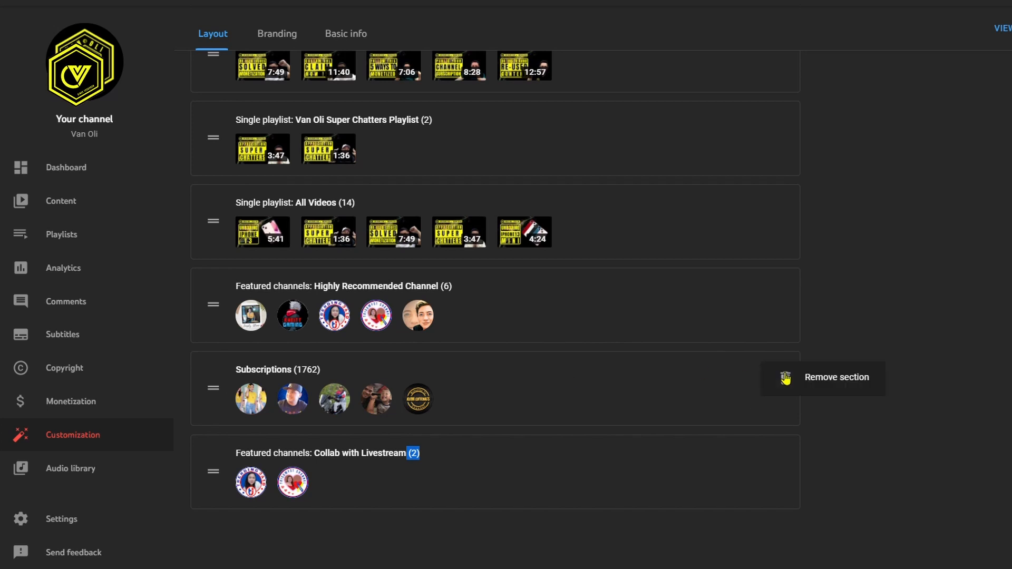
{"action": "left_click", "coordinate": [831, 383]}
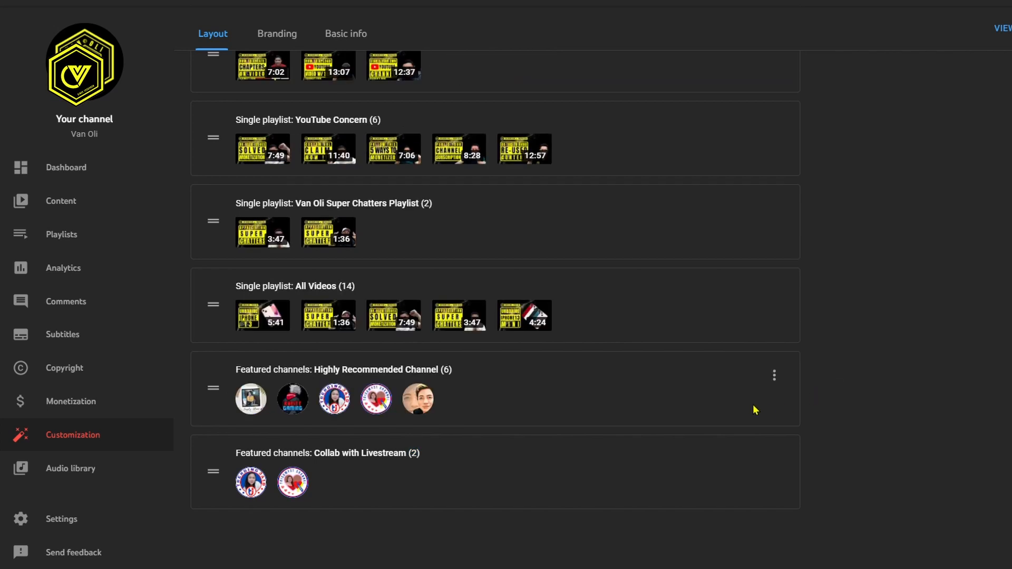
{"action": "scroll", "coordinate": [747, 401], "scroll_direction": "up", "scroll_amount": 3}
{"action": "scroll", "coordinate": [747, 402], "scroll_direction": "up", "scroll_amount": 3}
{"action": "scroll", "coordinate": [748, 406], "scroll_direction": "down", "scroll_amount": 5}
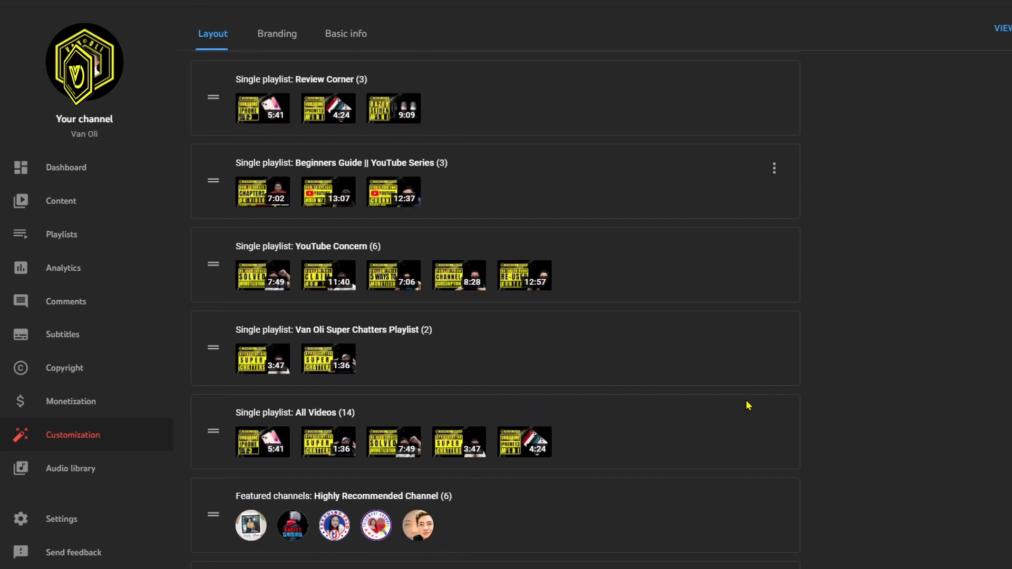
{"action": "scroll", "coordinate": [748, 405], "scroll_direction": "down", "scroll_amount": 2}
{"action": "scroll", "coordinate": [749, 406], "scroll_direction": "up", "scroll_amount": 3}
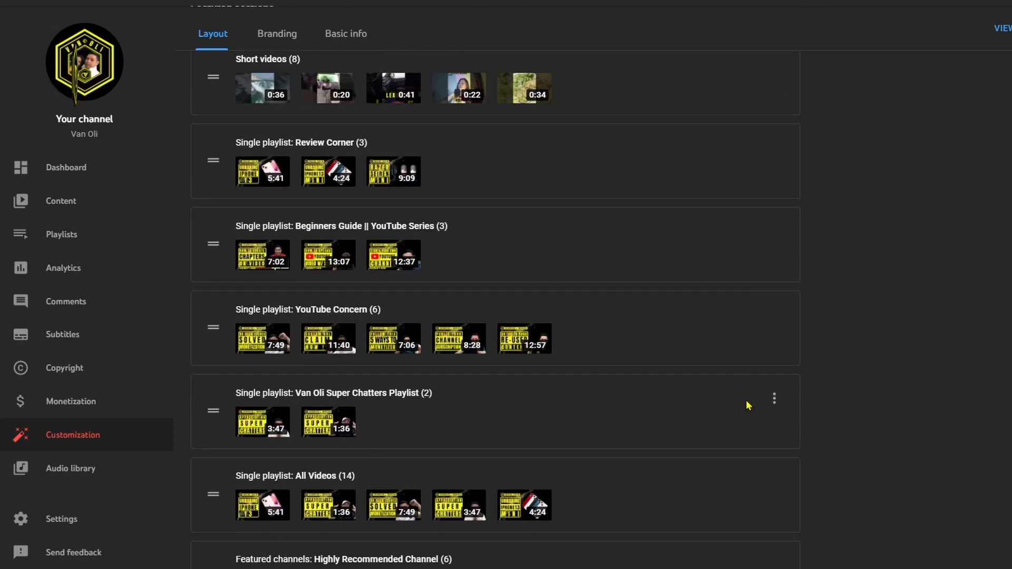
{"action": "scroll", "coordinate": [748, 405], "scroll_direction": "down", "scroll_amount": 3}
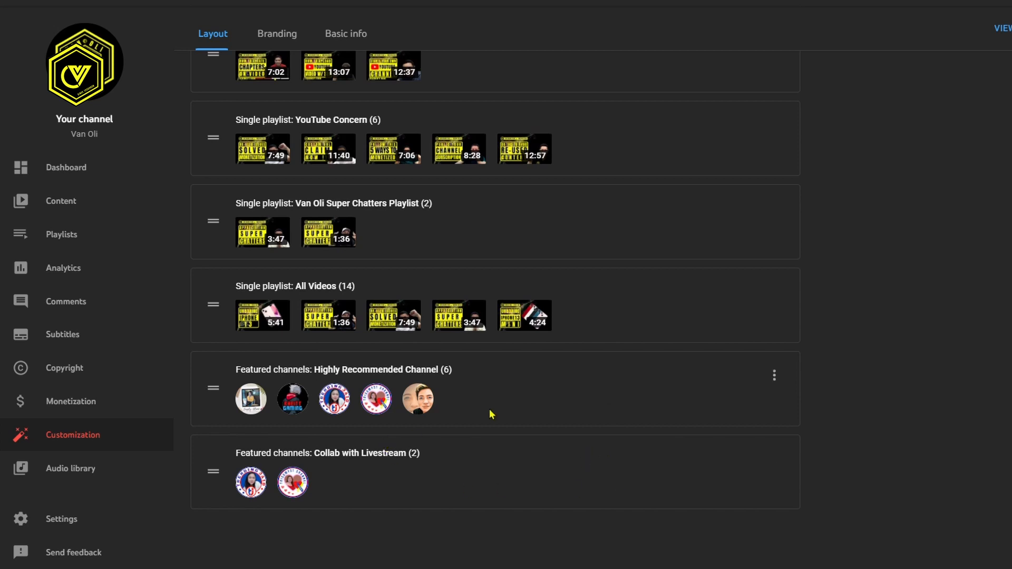
{"action": "scroll", "coordinate": [499, 412], "scroll_direction": "up", "scroll_amount": 3}
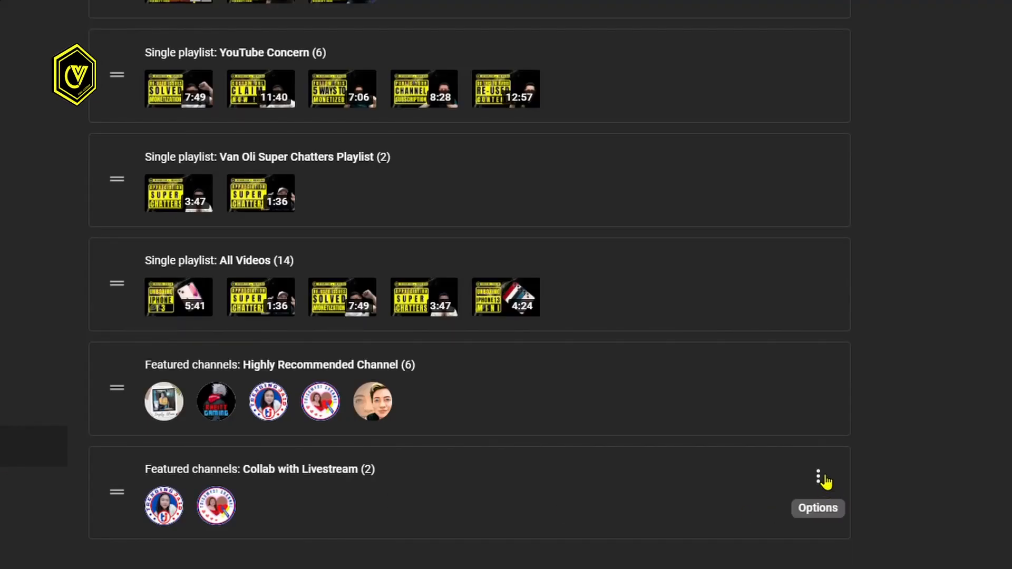
Retitle the Collab with Livestream section "Collab with Livestreamer" and publish the layout changes
{"action": "left_click", "coordinate": [819, 478]}
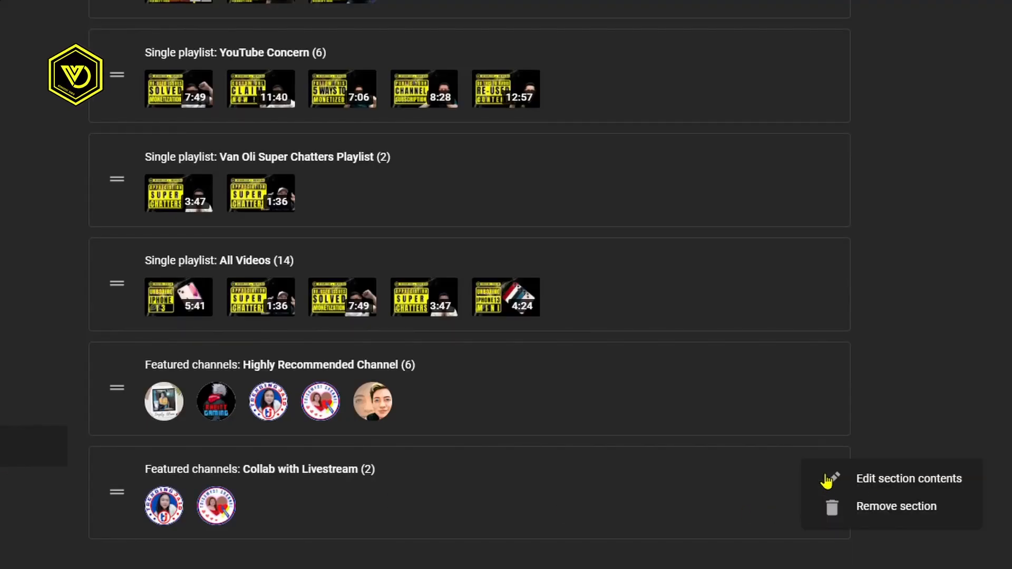
{"action": "left_click", "coordinate": [935, 489]}
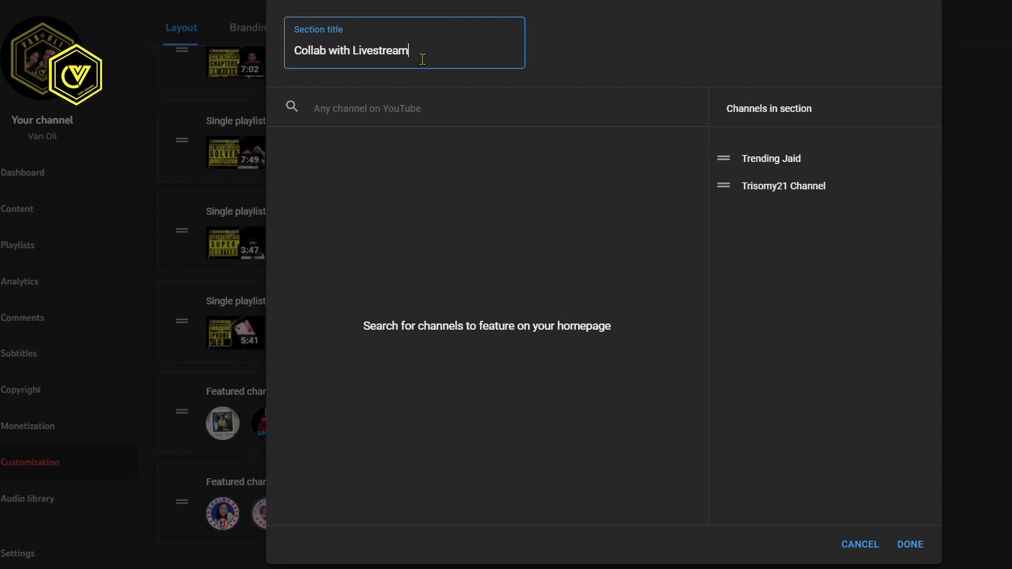
{"action": "type", "text": "er"}
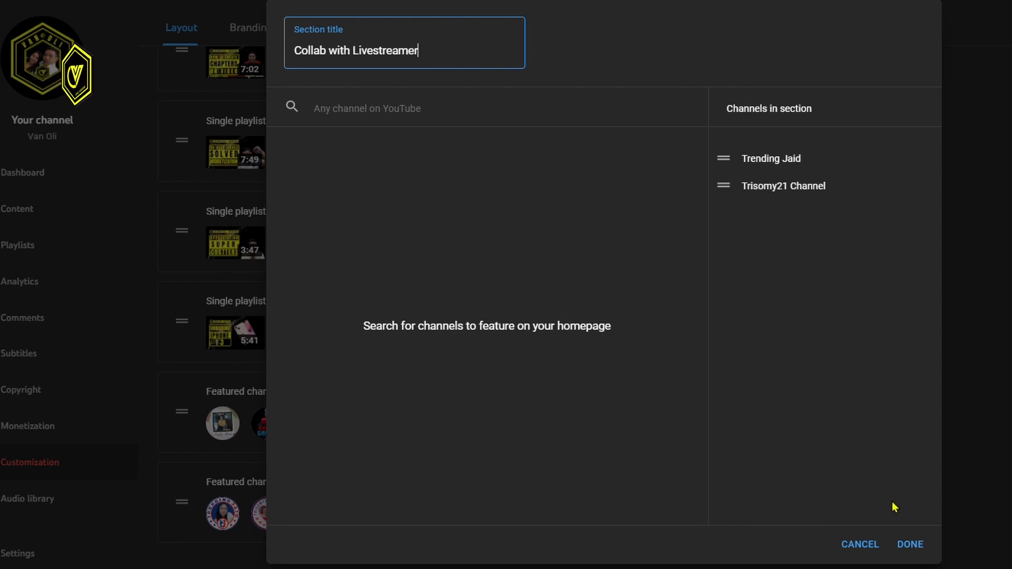
{"action": "left_click", "coordinate": [919, 554]}
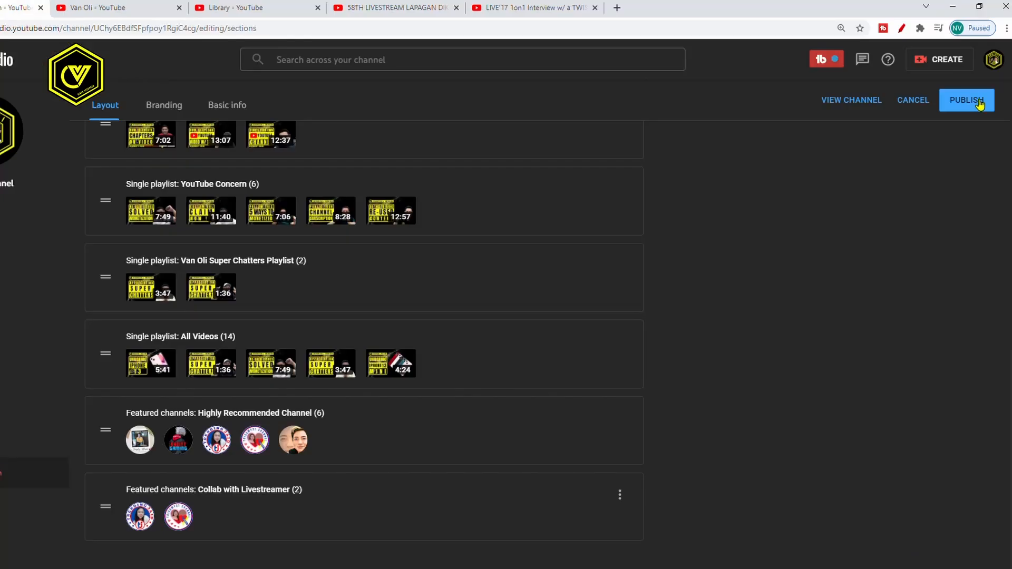
{"action": "left_click", "coordinate": [979, 103]}
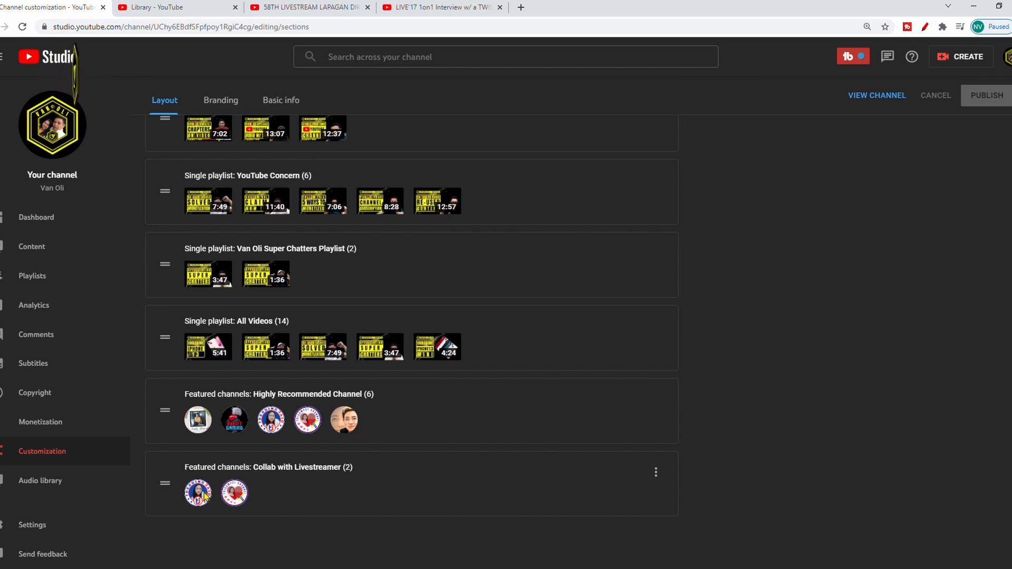
Add Sheluxeee LV, DjB Israel and two other collaborators' channels to the Collab with Livestreamer section and save the section
{"action": "left_click", "coordinate": [656, 473]}
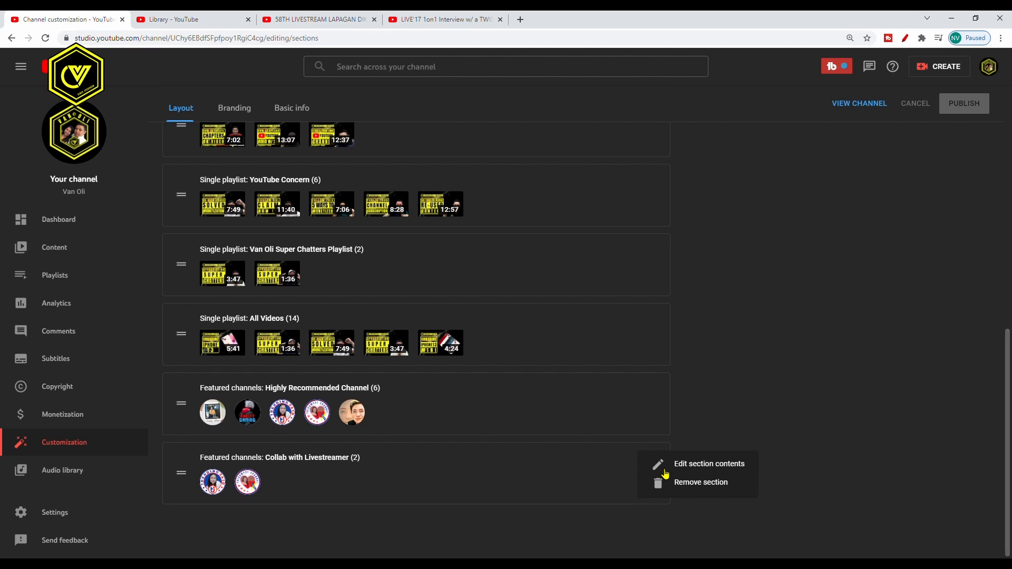
{"action": "left_click", "coordinate": [700, 466]}
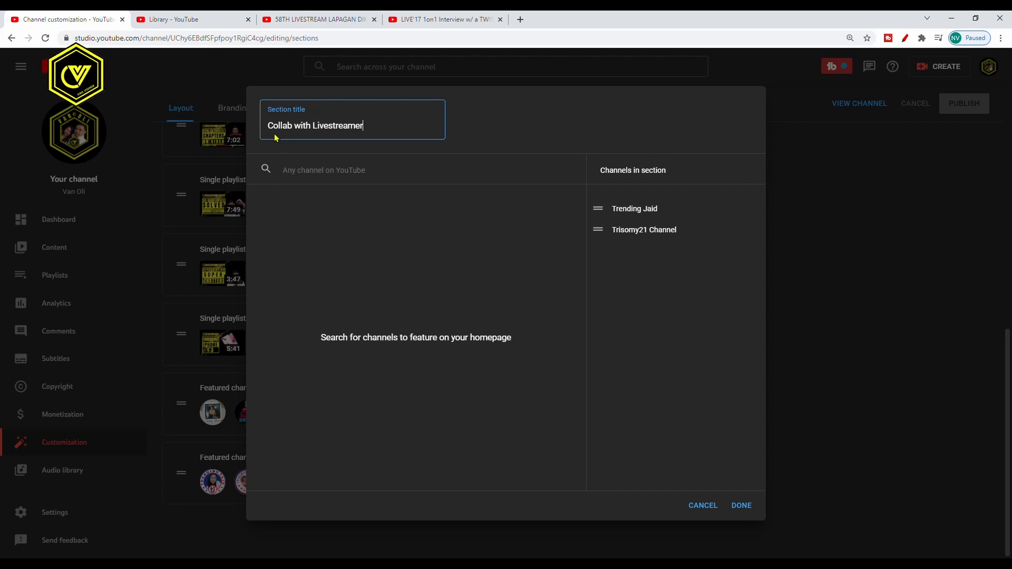
{"action": "left_click", "coordinate": [302, 178]}
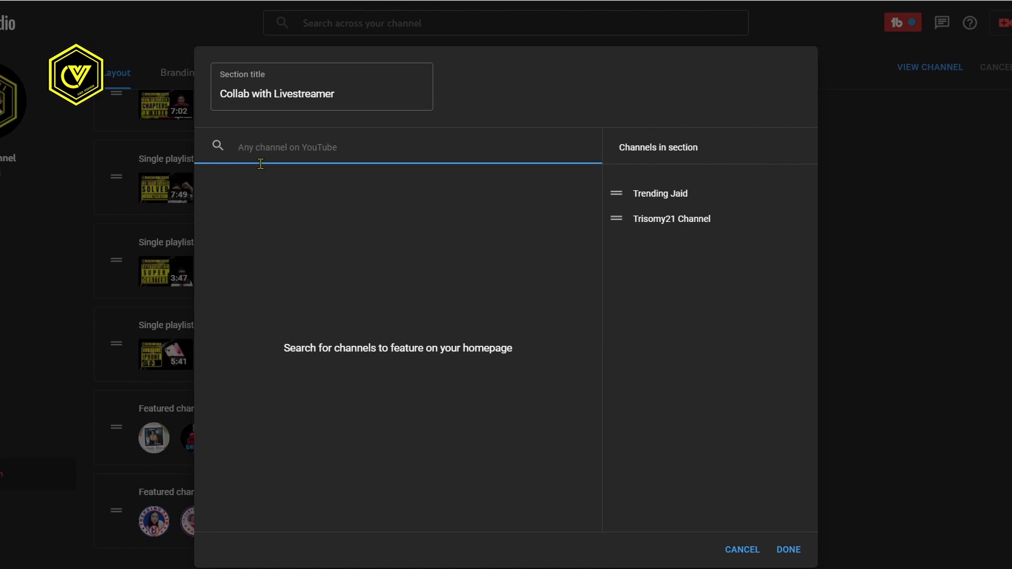
{"action": "type", "text": "Lyn Kendeng"}
{"action": "left_click", "coordinate": [222, 201]}
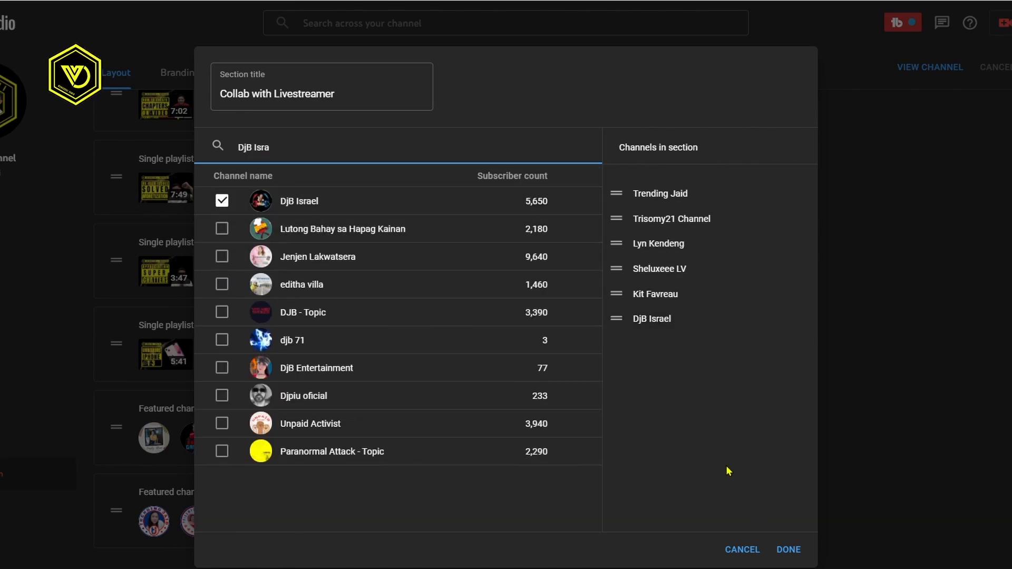
{"action": "left_click", "coordinate": [789, 551]}
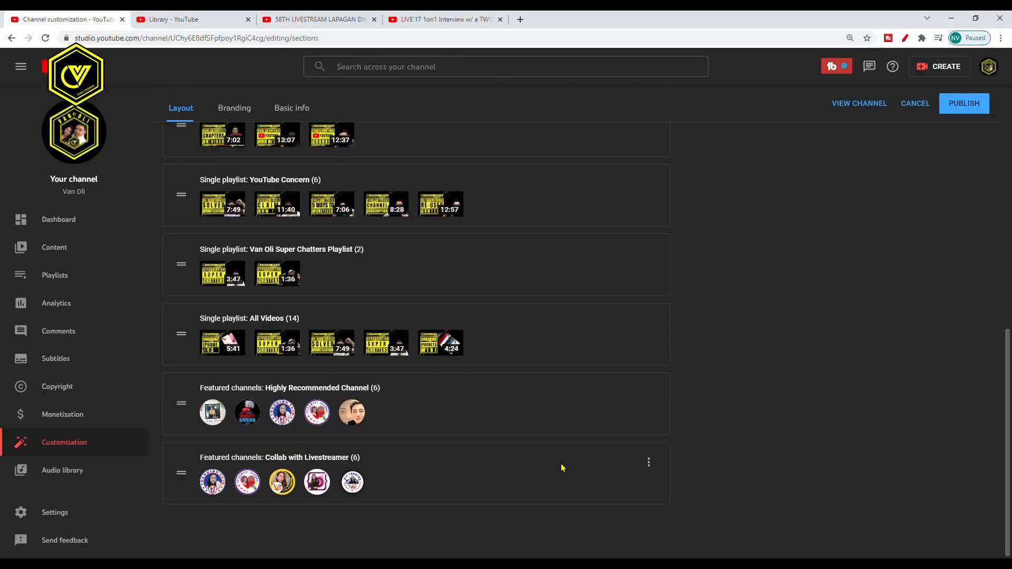
Publish the layout changes and look over the sections on the public channel homepage
{"action": "left_click", "coordinate": [961, 112]}
{"action": "left_click", "coordinate": [545, 548]}
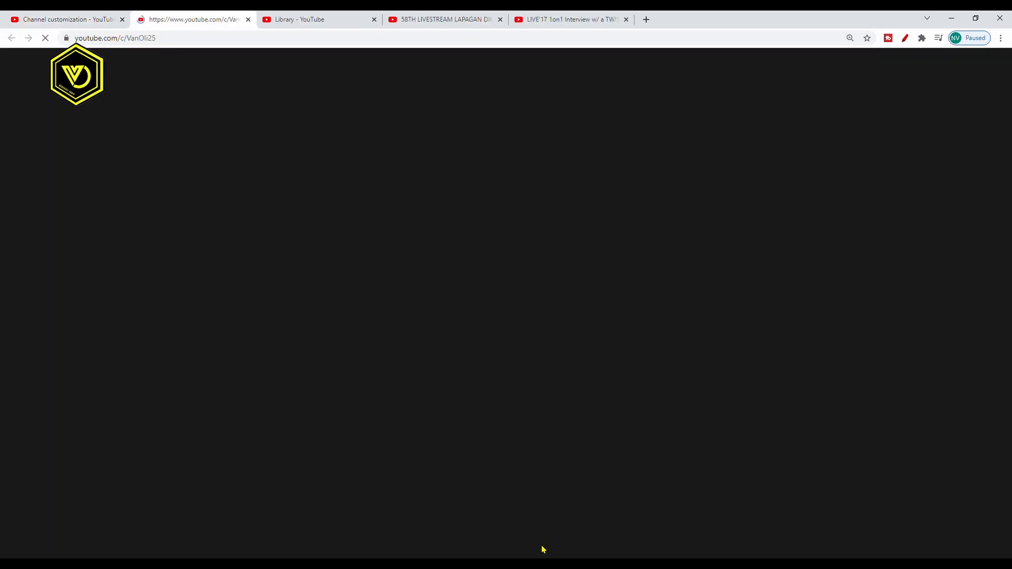
{"action": "scroll", "coordinate": [393, 309], "scroll_direction": "down", "scroll_amount": 10}
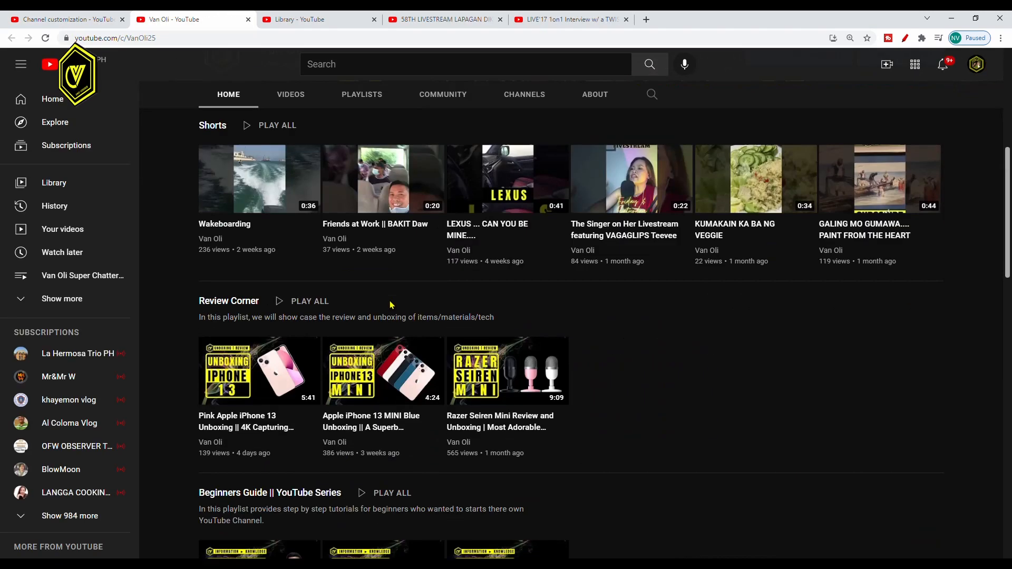
{"action": "scroll", "coordinate": [402, 302], "scroll_direction": "down", "scroll_amount": 8}
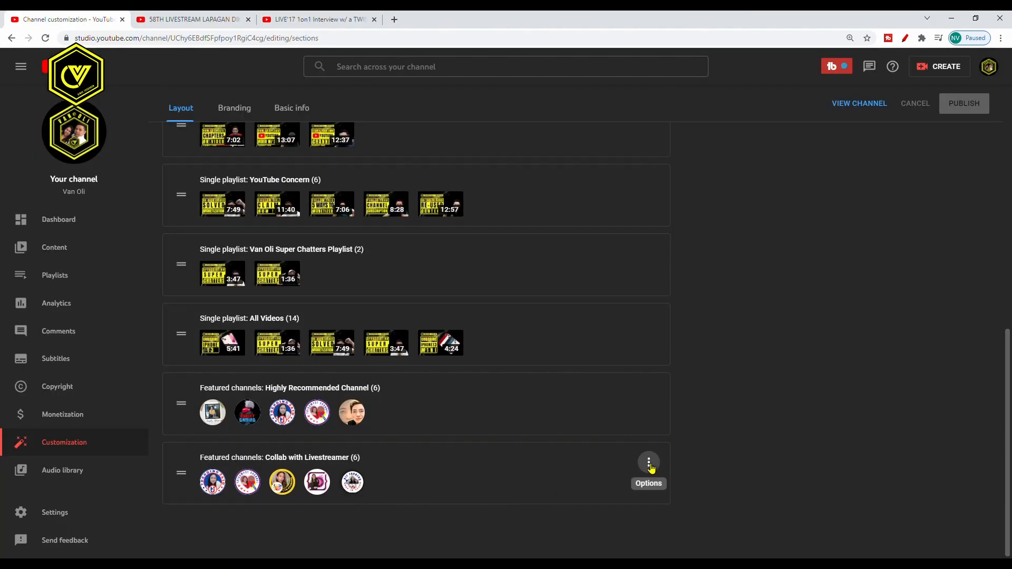
{"action": "left_click", "coordinate": [649, 465]}
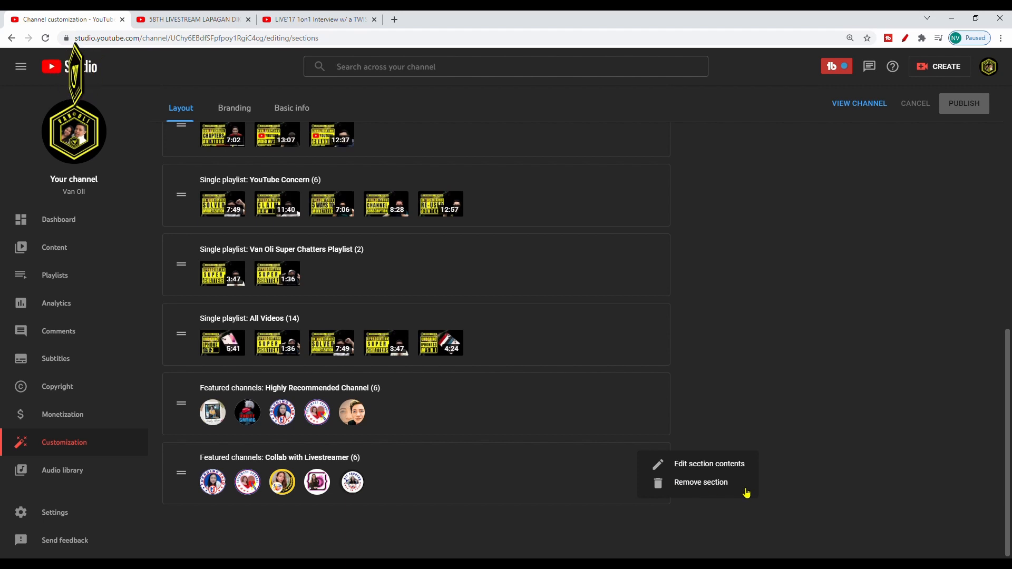
{"action": "left_click", "coordinate": [478, 495]}
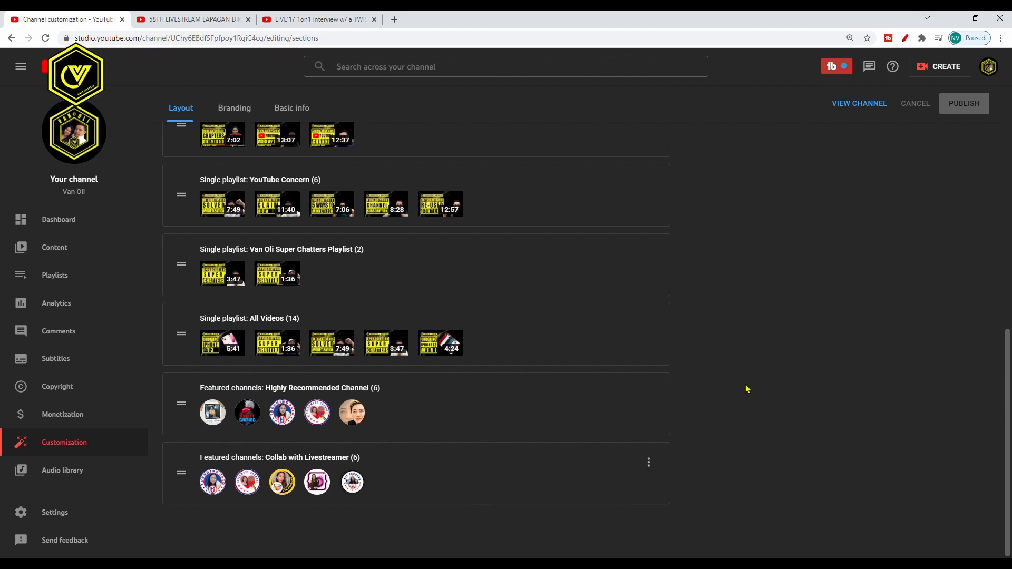
Open the details of the Pink Apple iPhone 13 Unboxing video from the channel content and show its playlist choices
{"action": "left_click", "coordinate": [62, 253]}
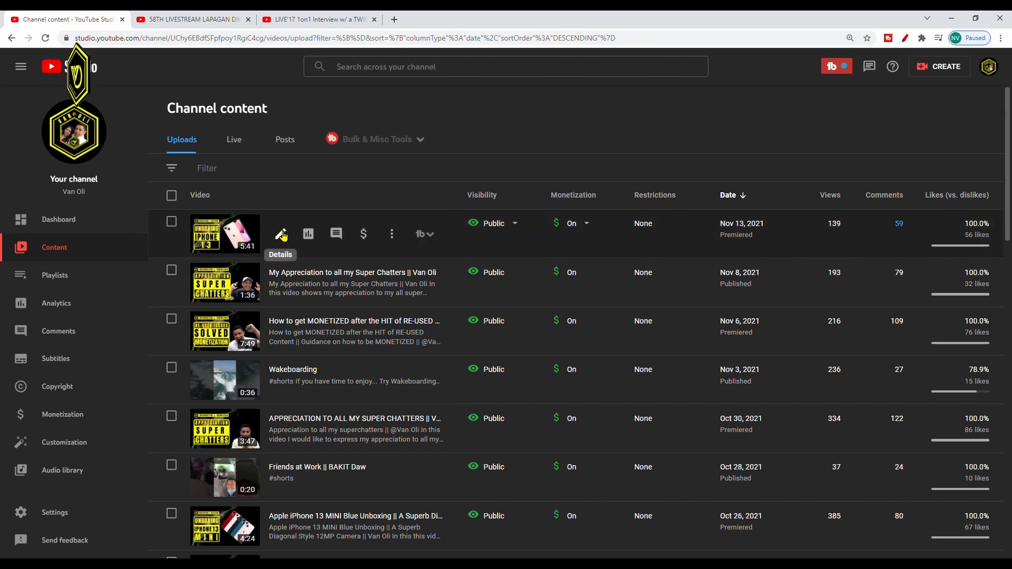
{"action": "left_click", "coordinate": [282, 236]}
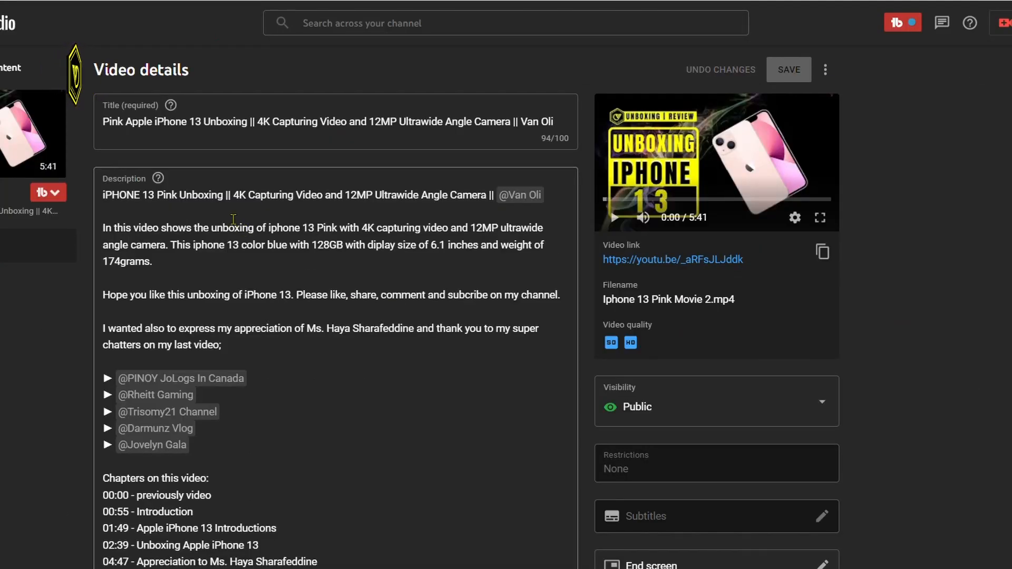
{"action": "scroll", "coordinate": [232, 219], "scroll_direction": "down", "scroll_amount": 15}
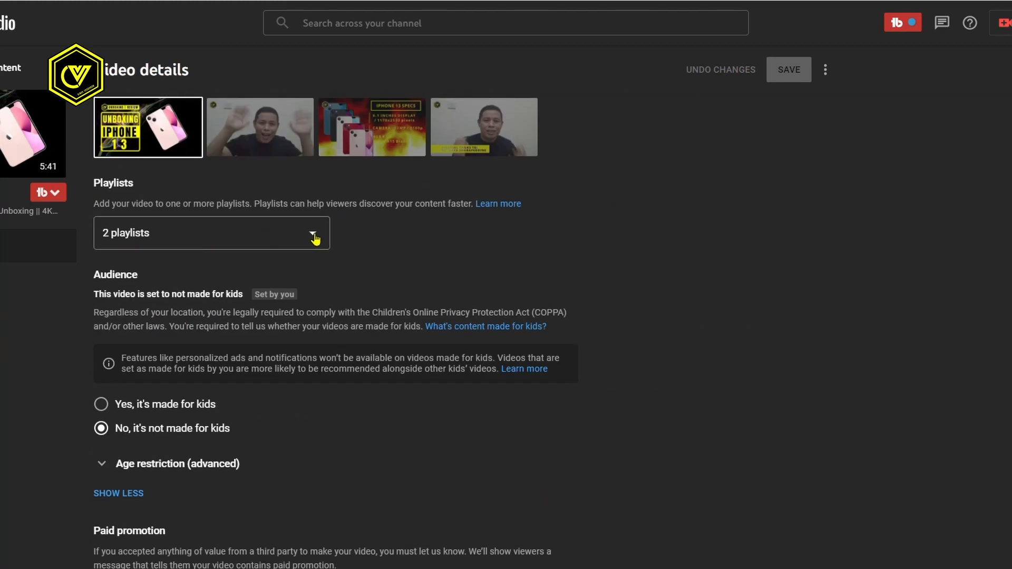
{"action": "left_click", "coordinate": [314, 237]}
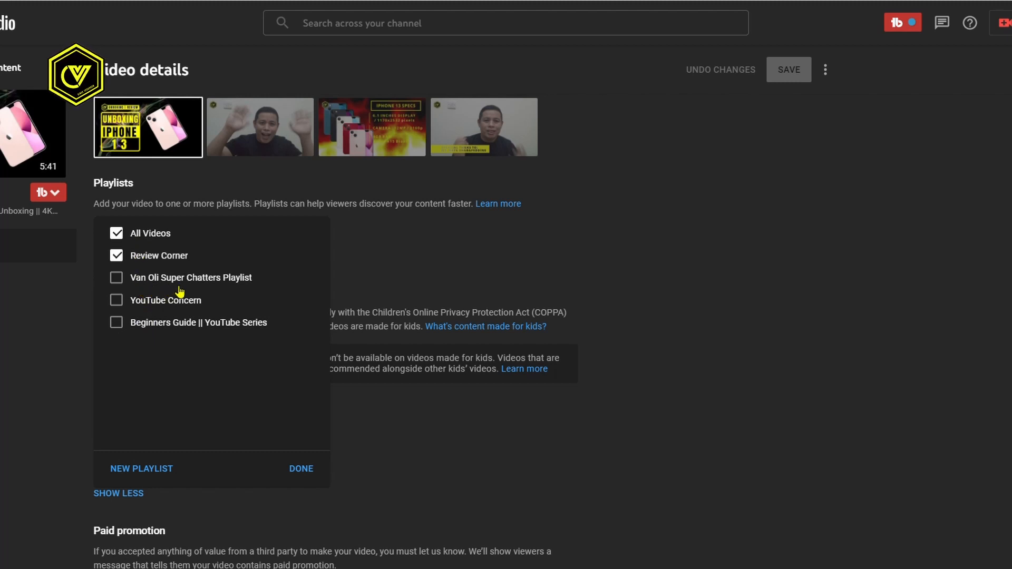
Try assigning the video to Van Oli Super Chatters Playlist, YouTube Concern and Beginners Guide || YouTube Series, and clear those playlists again
{"action": "left_click", "coordinate": [116, 277]}
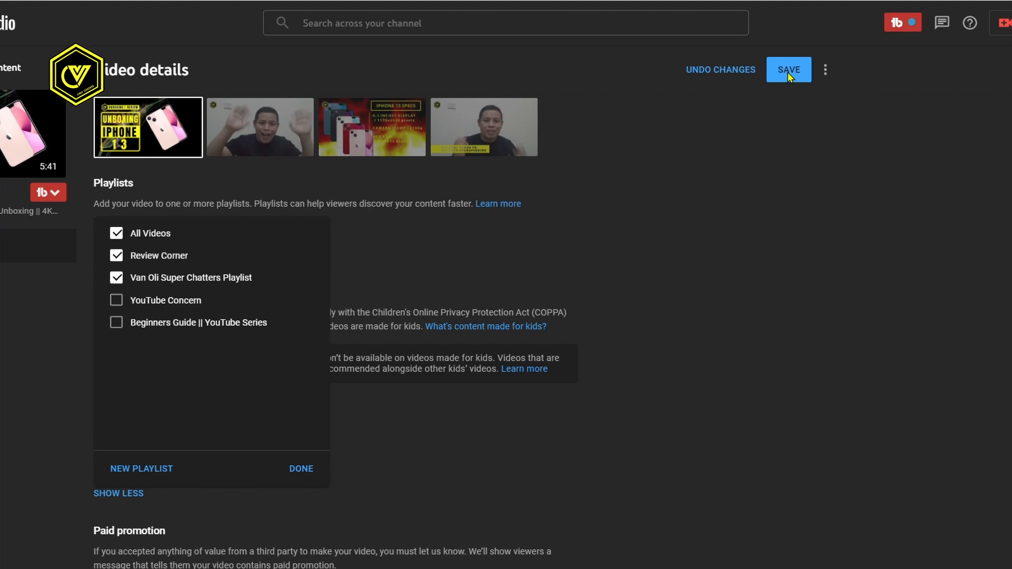
{"action": "left_click", "coordinate": [116, 278]}
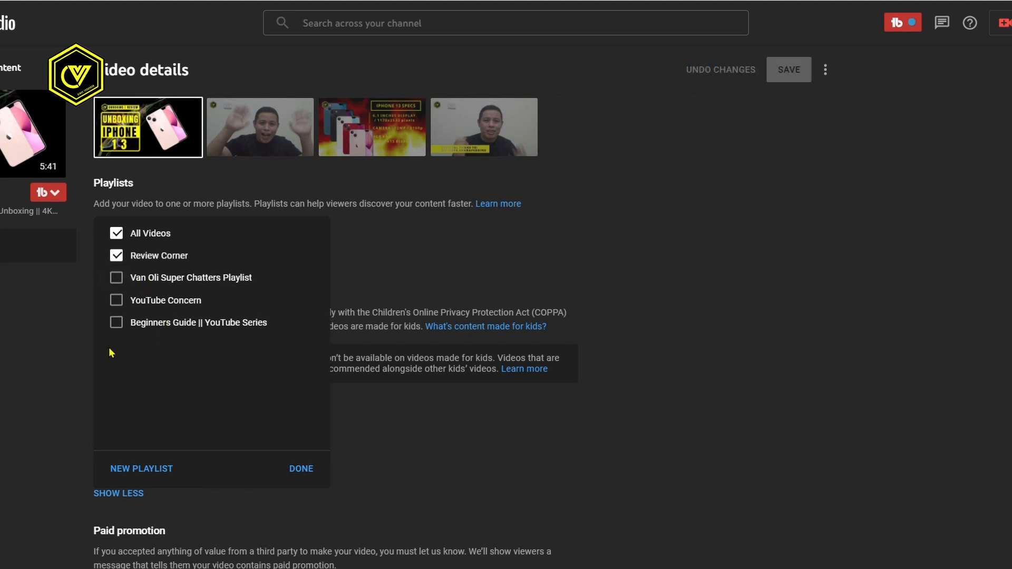
{"action": "left_click", "coordinate": [116, 300]}
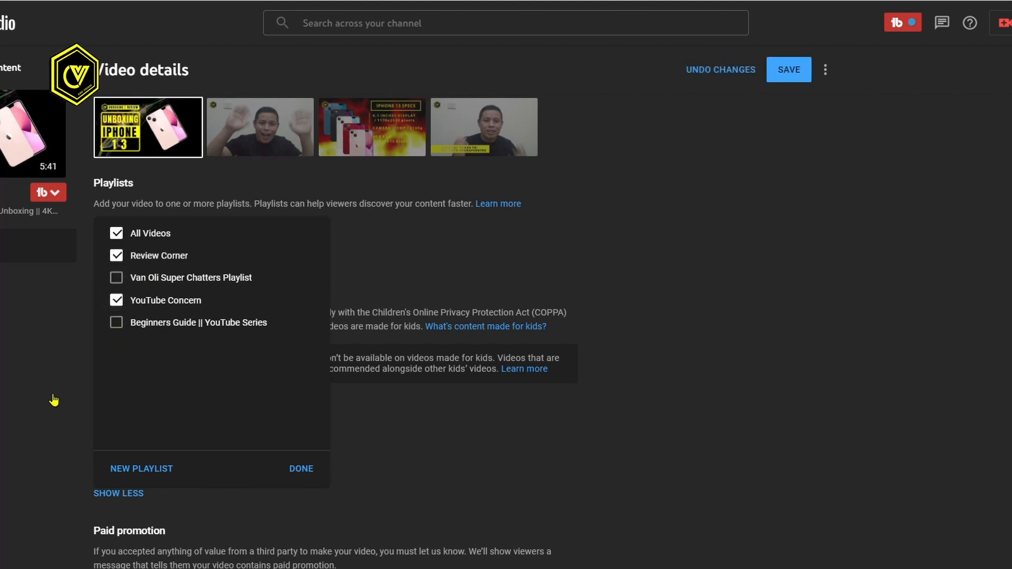
{"action": "left_click", "coordinate": [116, 322]}
{"action": "left_click", "coordinate": [116, 277]}
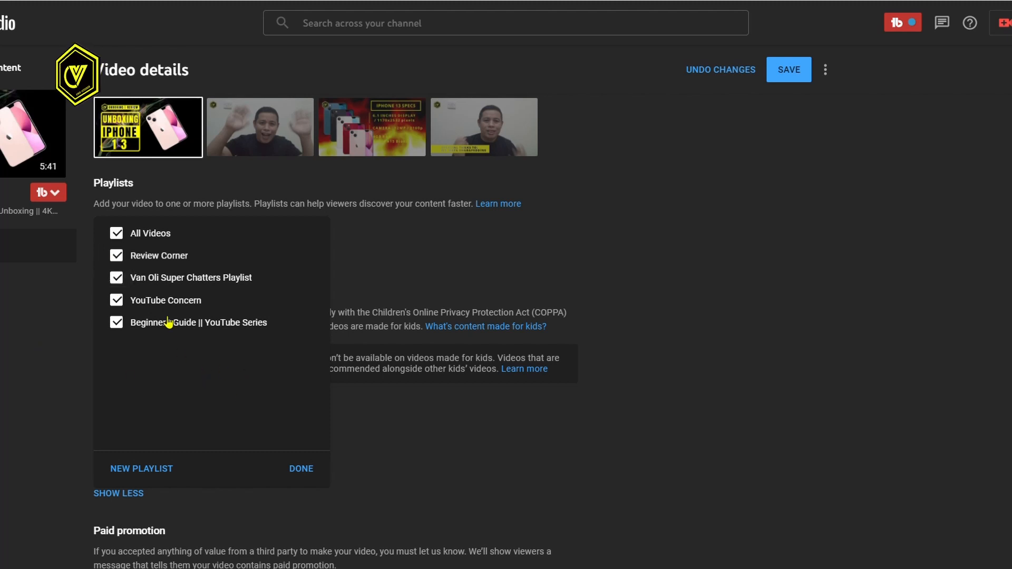
{"action": "left_click", "coordinate": [116, 278]}
{"action": "left_click", "coordinate": [116, 300]}
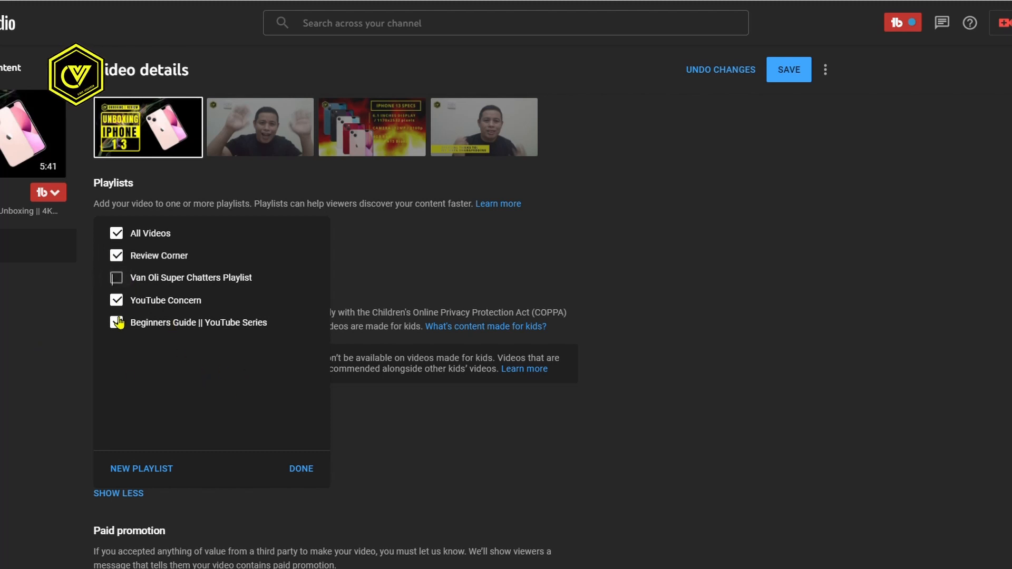
{"action": "left_click", "coordinate": [116, 322]}
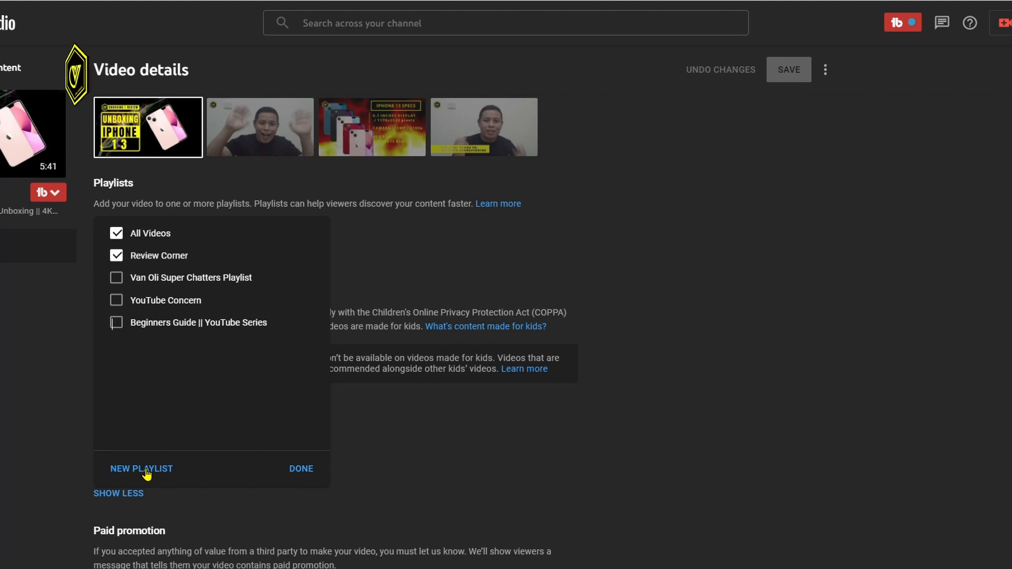
Check the form for creating a new playlist without making one, and return to the channel's list of playlists
{"action": "left_click", "coordinate": [198, 482]}
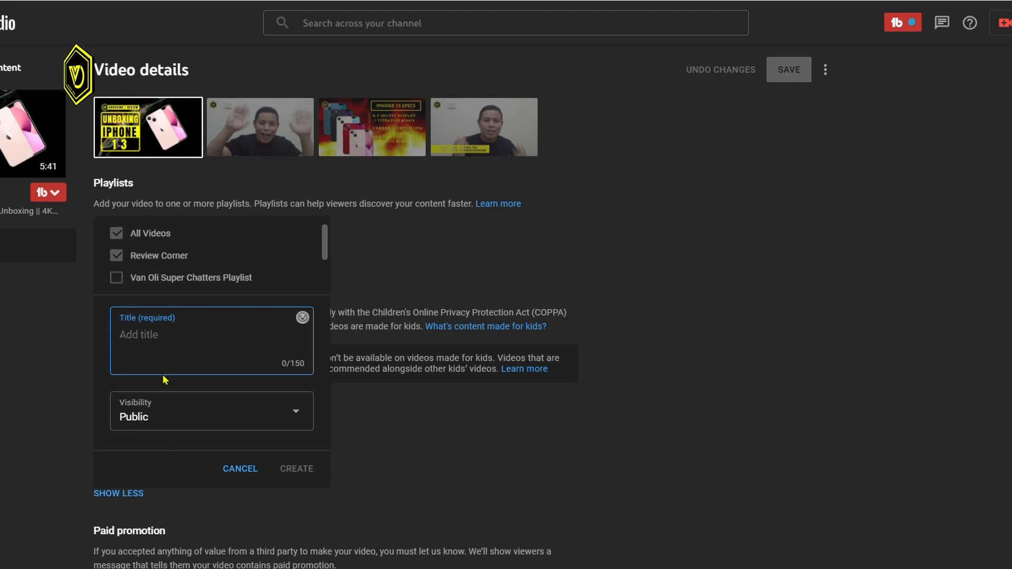
{"action": "left_click", "coordinate": [256, 475]}
{"action": "left_click", "coordinate": [15, 97]}
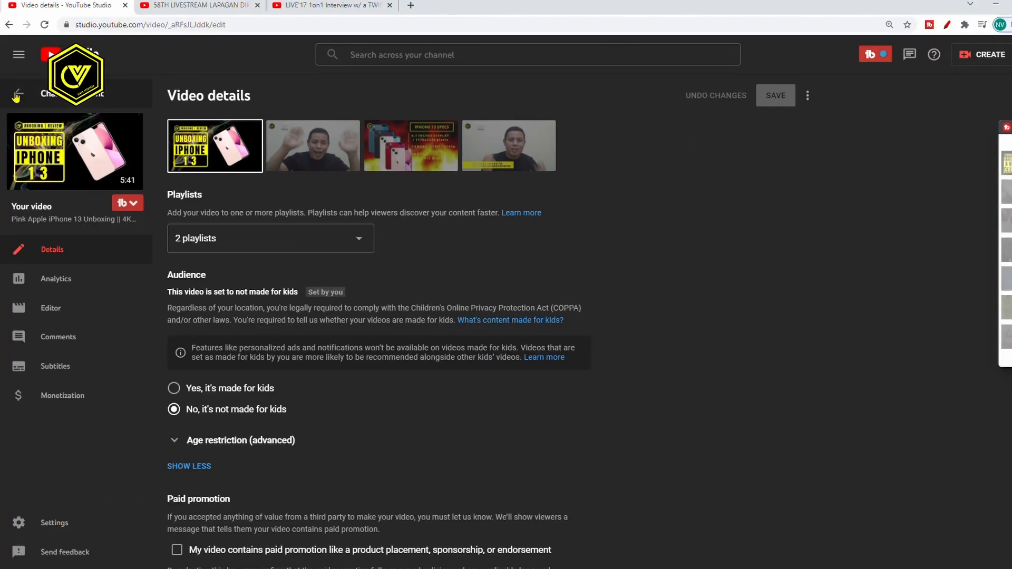
{"action": "left_click", "coordinate": [16, 97]}
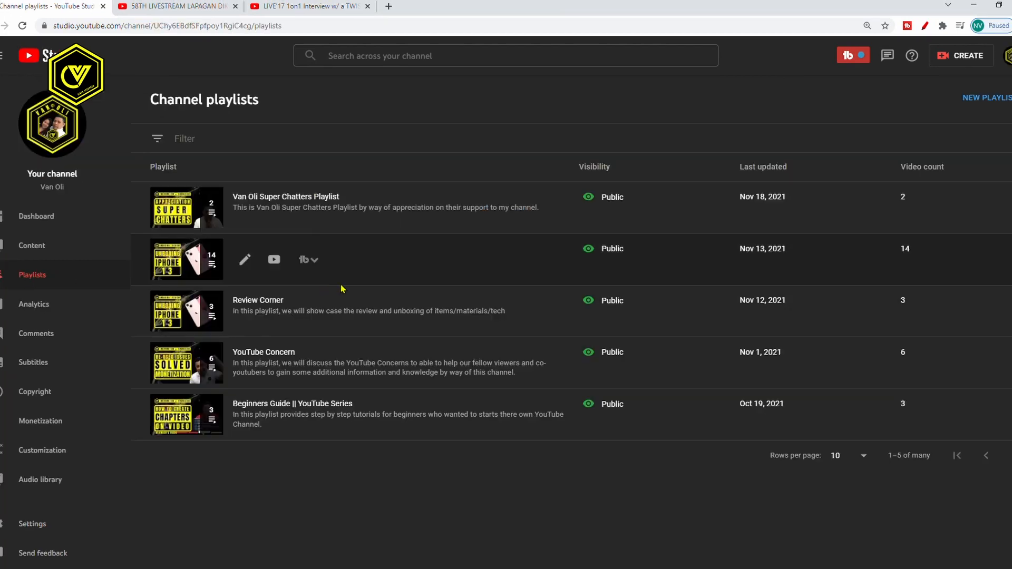